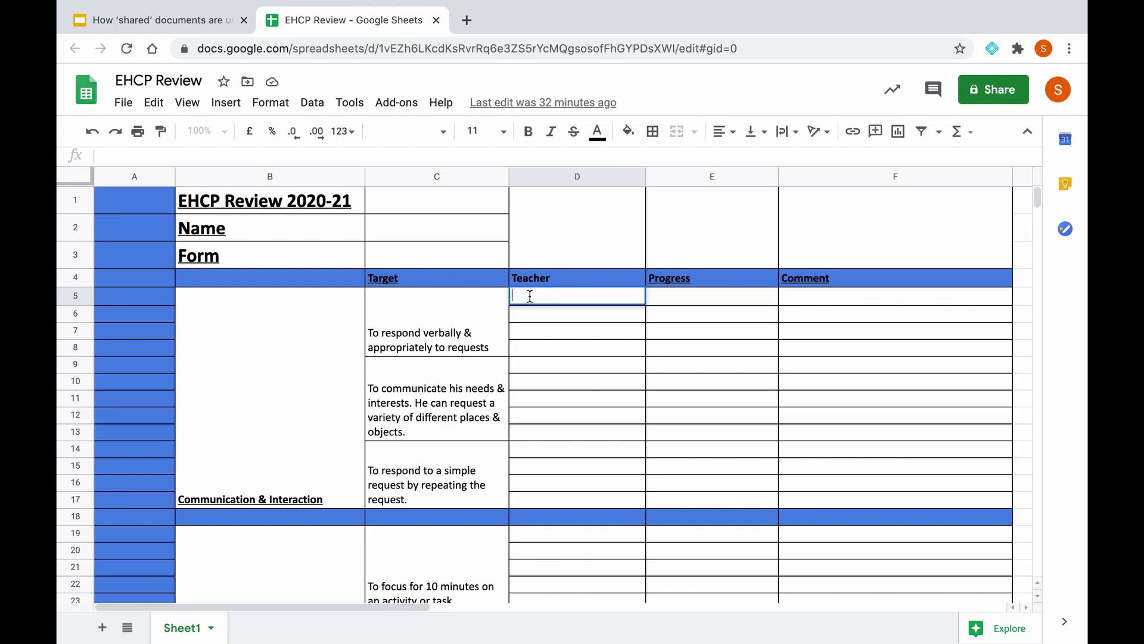
Enter the teacher's initials in cell D5 and bring up the spreadsheet's sharing settings.
type("SG")
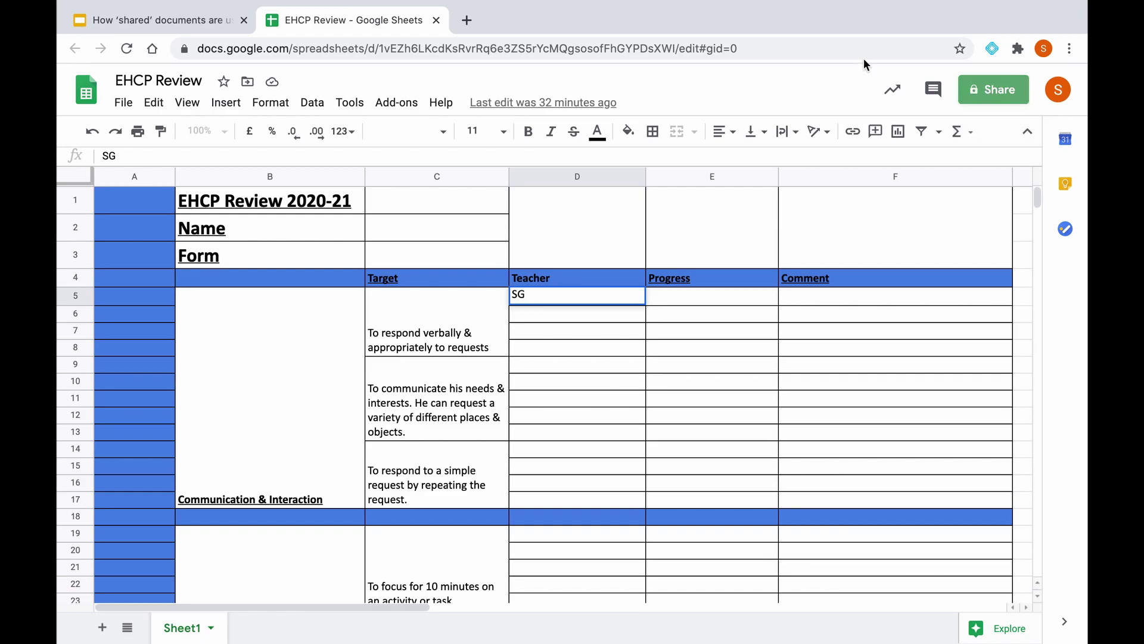
left_click(987, 91)
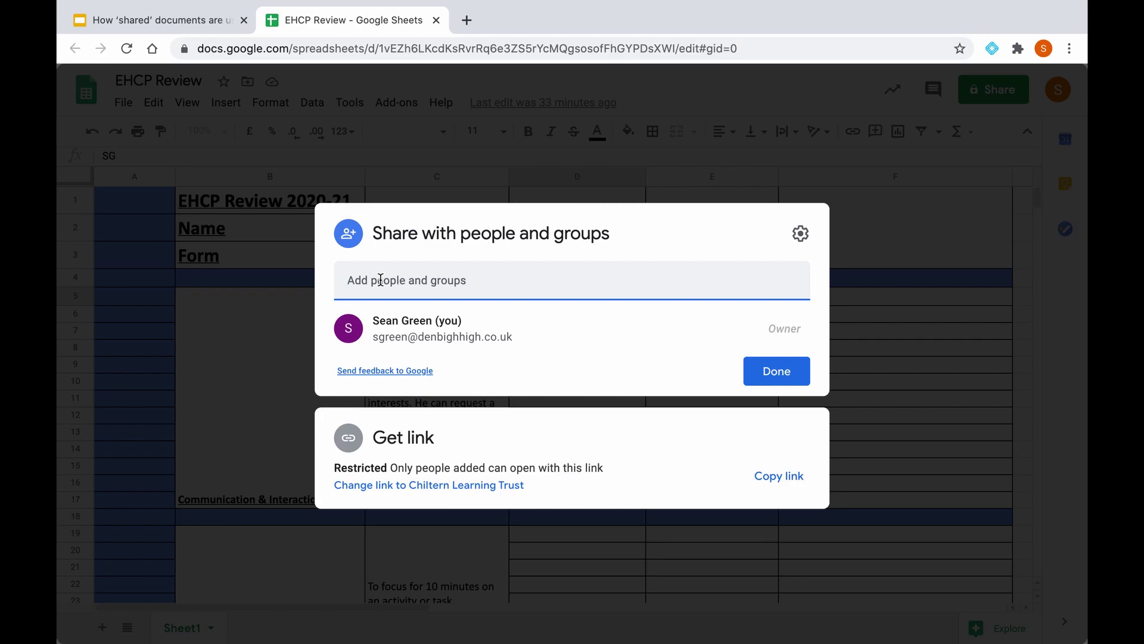
Add the colleague to the EHCP Review share invite from the suggestions, with Editor access.
left_click(380, 279)
left_click(408, 326)
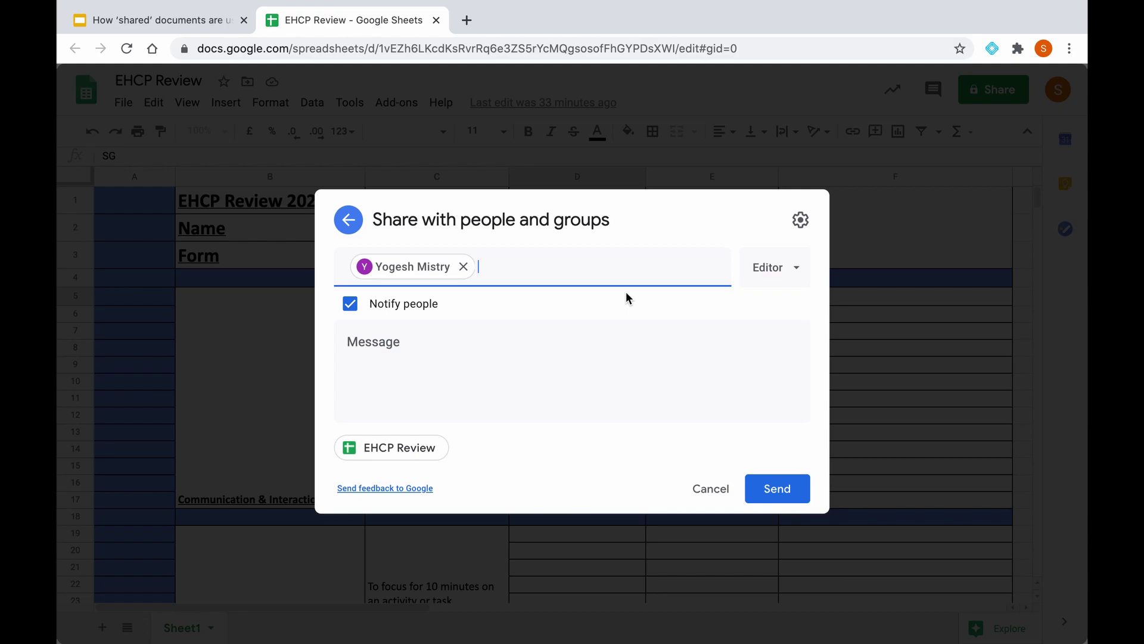
left_click(775, 273)
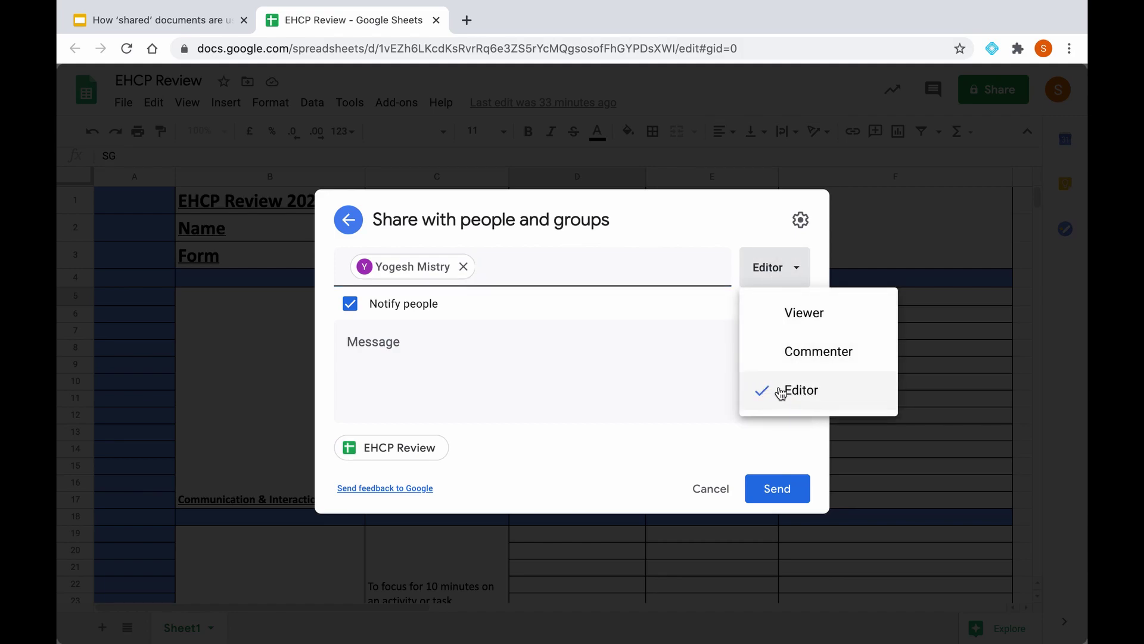
left_click(789, 327)
left_click(780, 280)
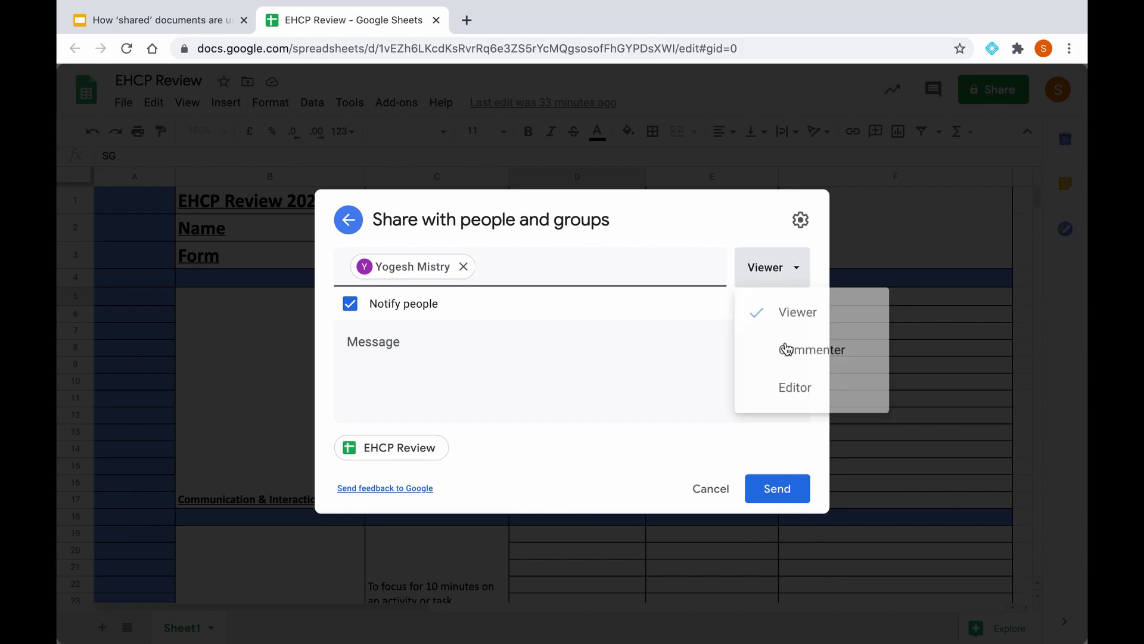
left_click(787, 351)
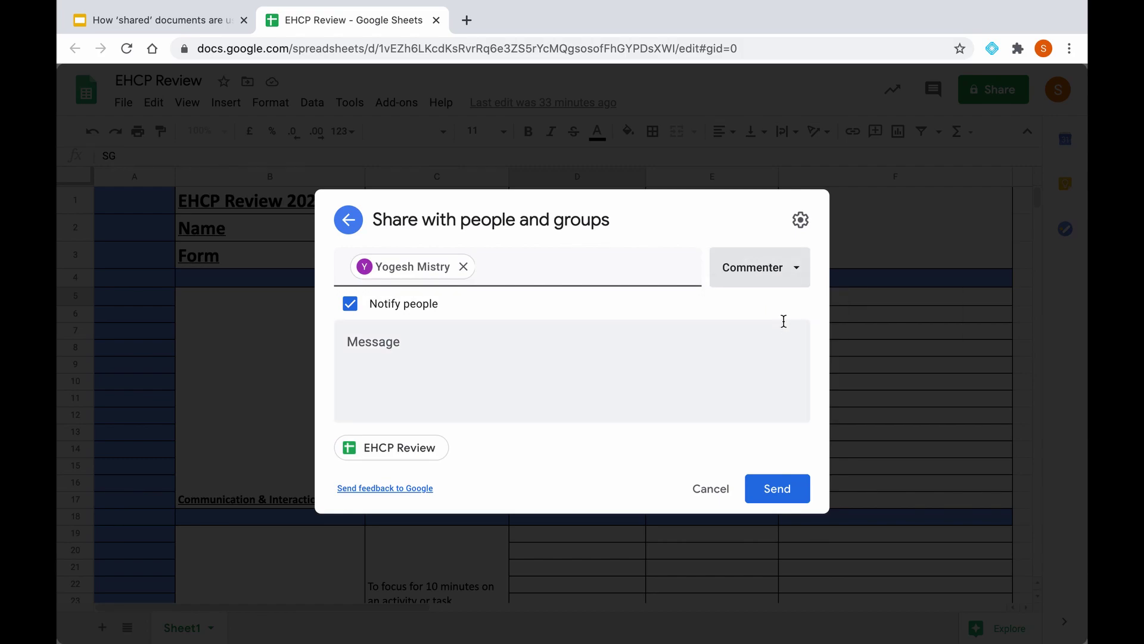
left_click(778, 284)
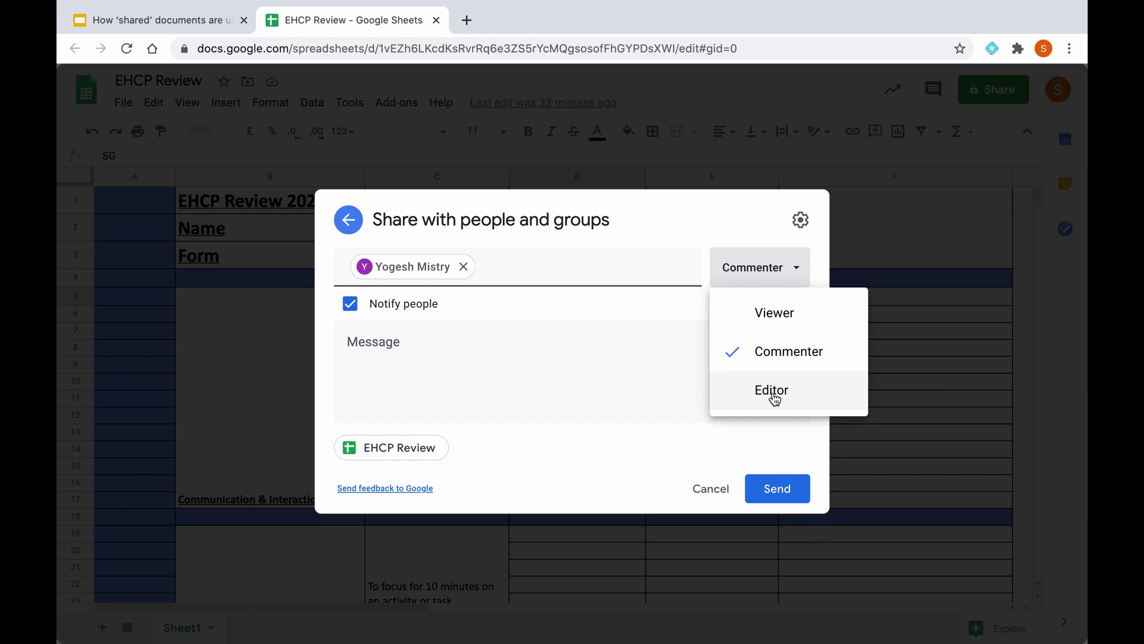
left_click(775, 398)
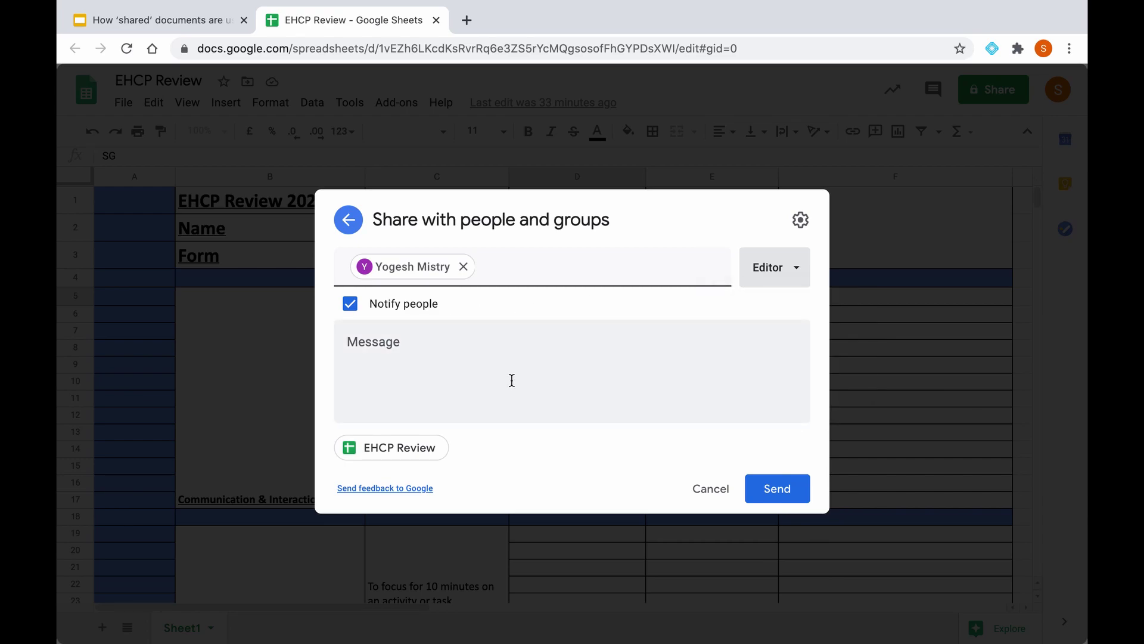
Draft the message 'Please complete the following review.' and then cancel the invitation.
left_click(462, 347)
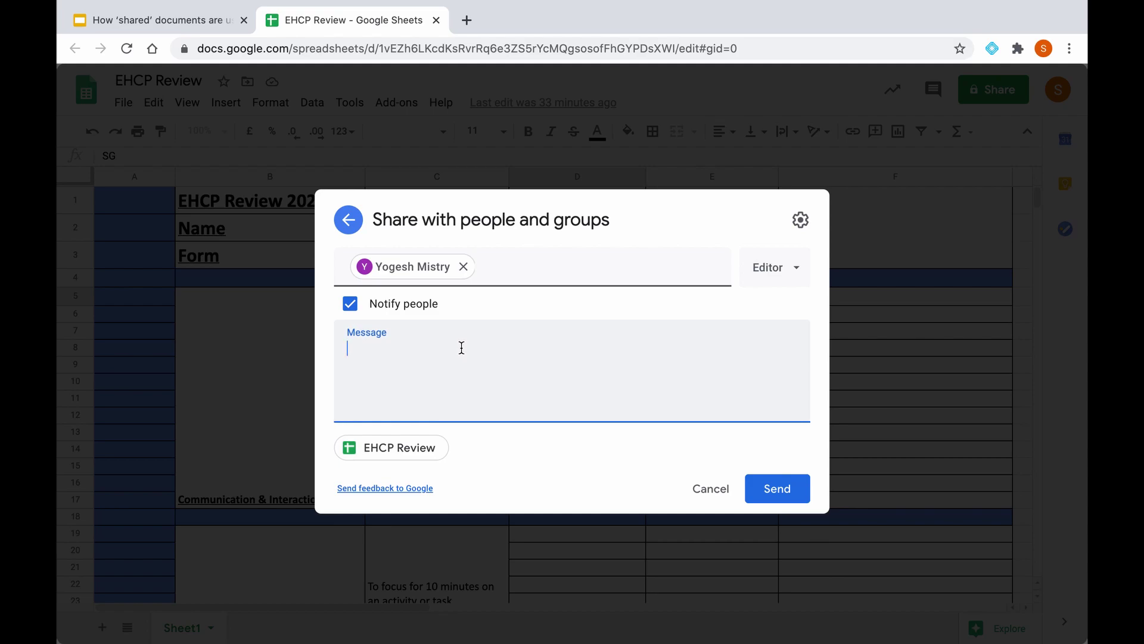
type("Please complete ")
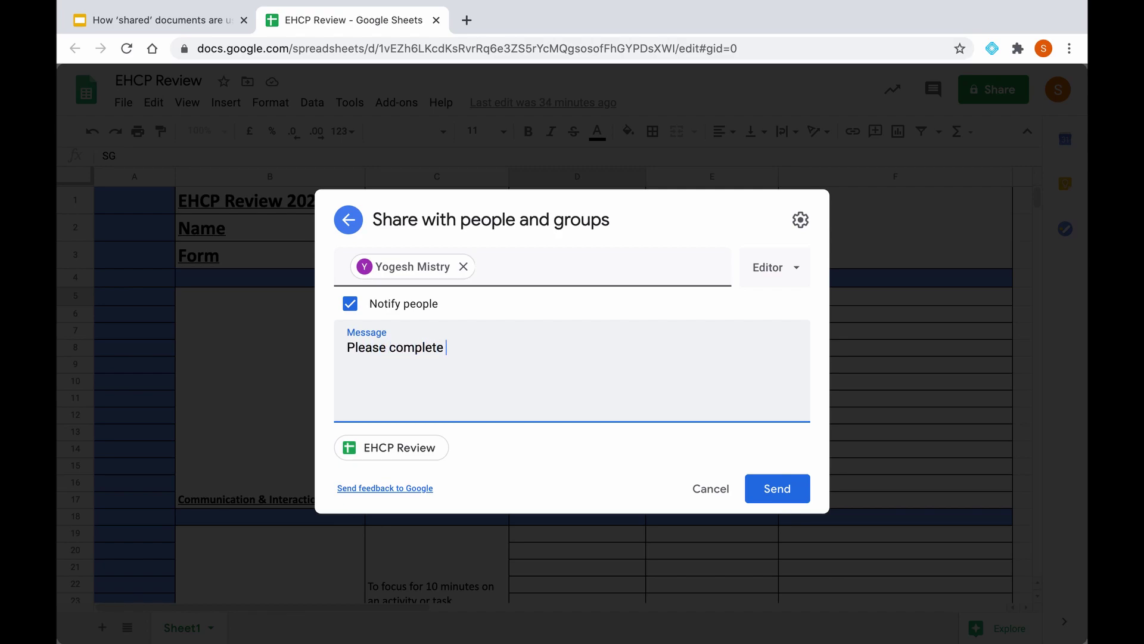
type("the following review.")
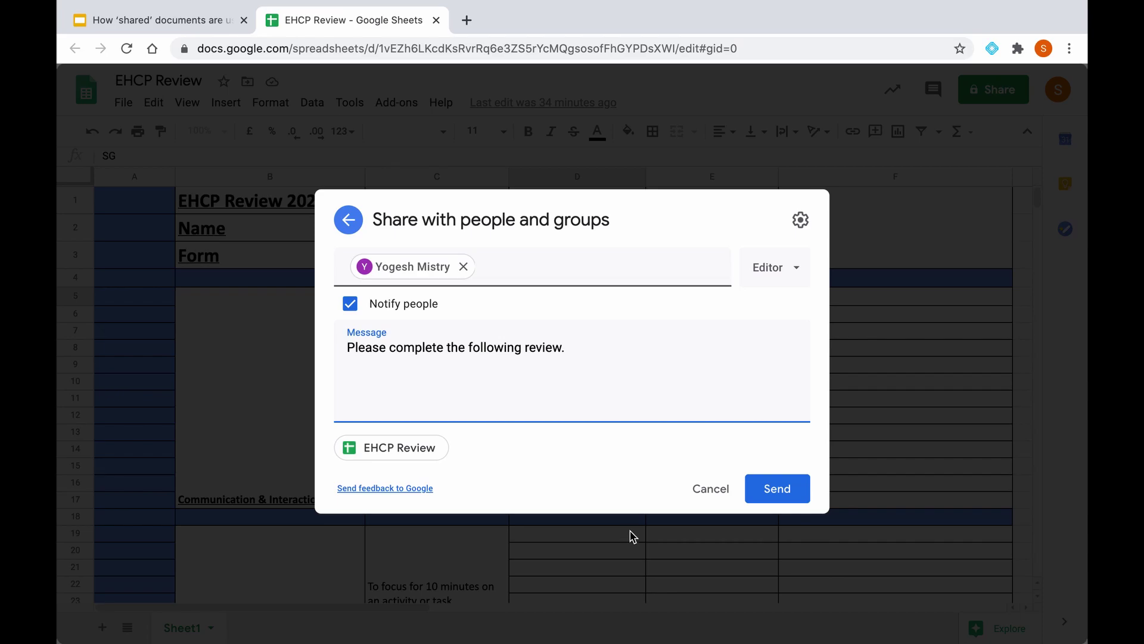
left_click(703, 494)
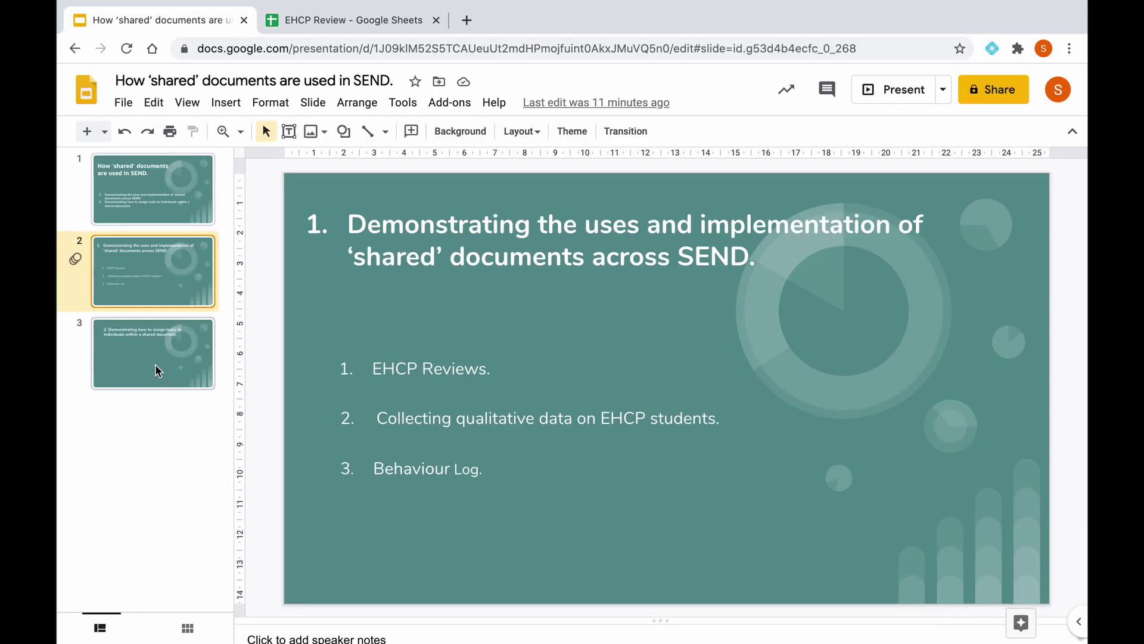
left_click(158, 364)
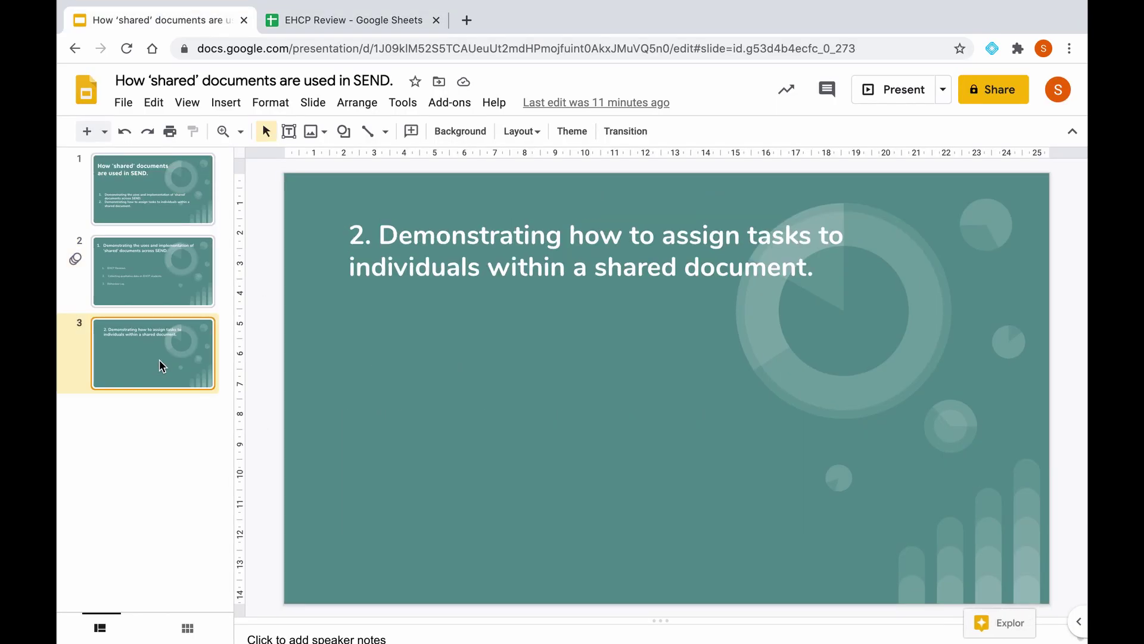
left_click(892, 93)
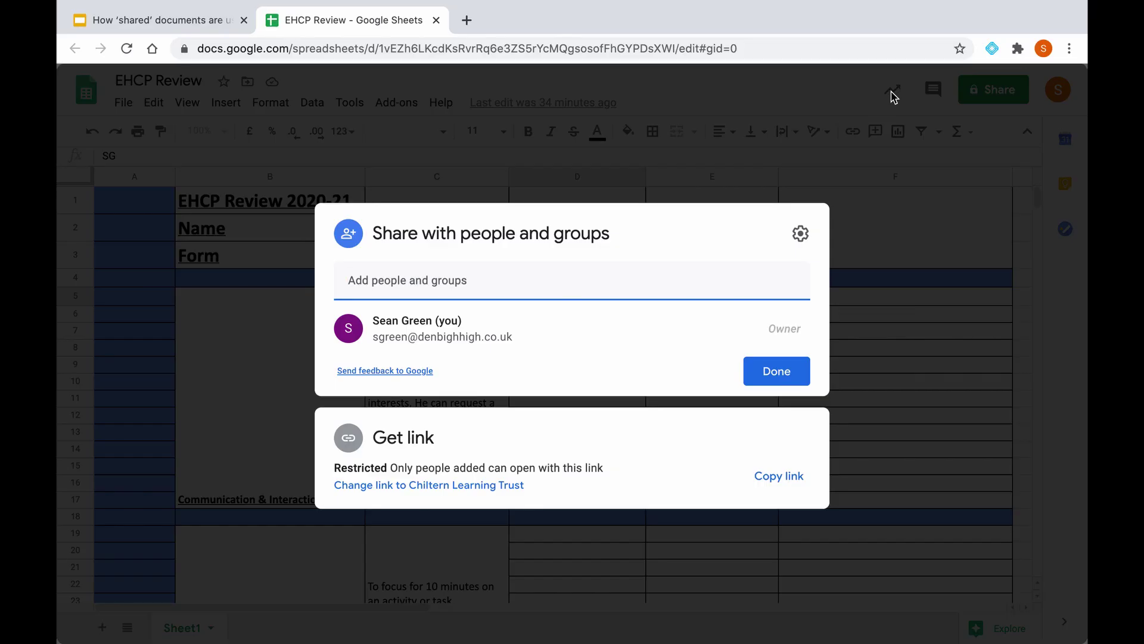
left_click(770, 377)
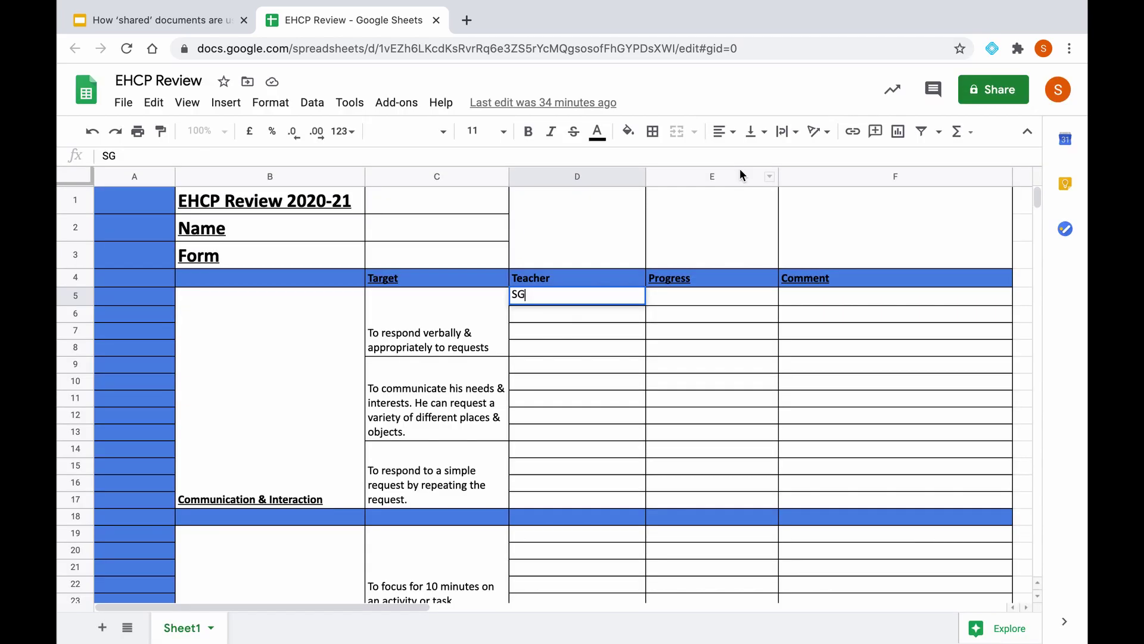
Commit the D5 entry, then select cell D48 under Sensory & Physical.
left_click(817, 313)
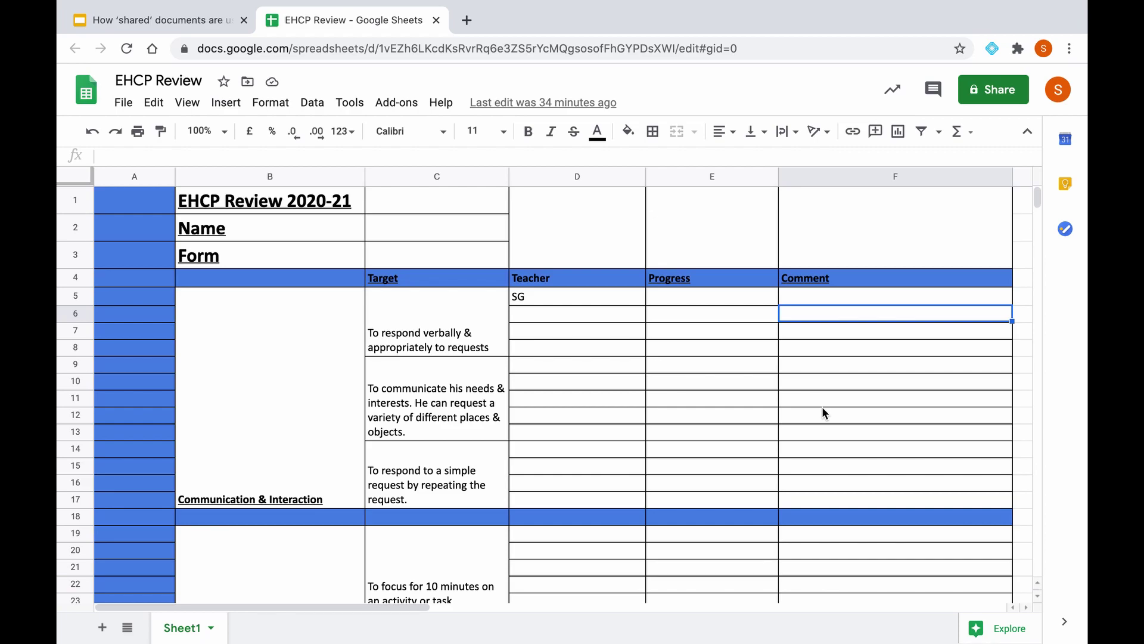
scroll(822, 411, "down", 5)
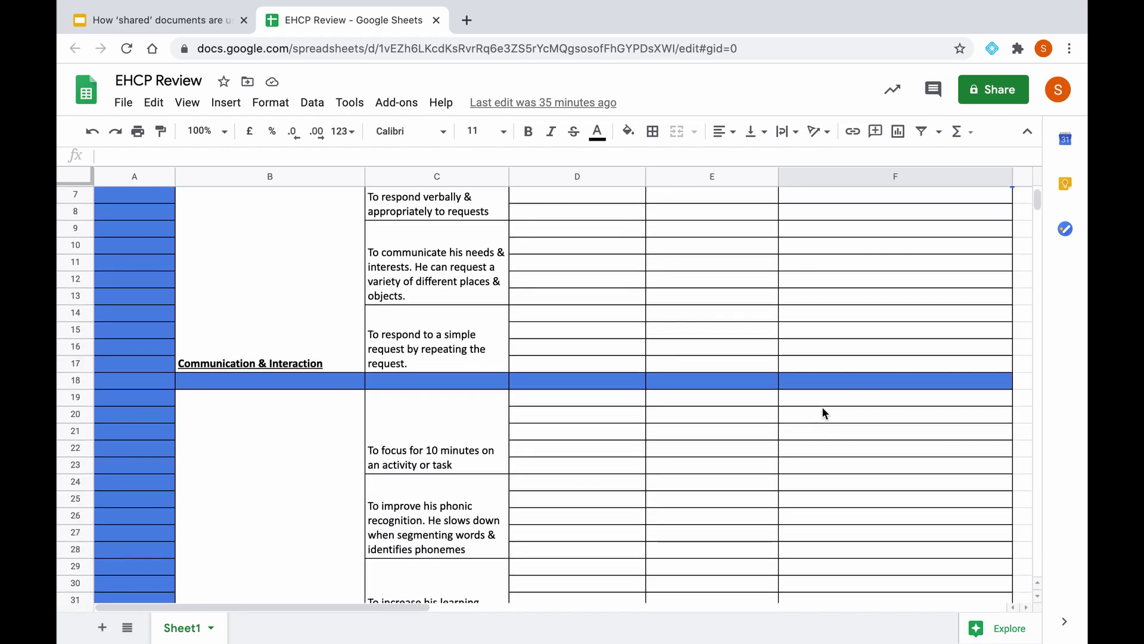
scroll(823, 408, "down", 8)
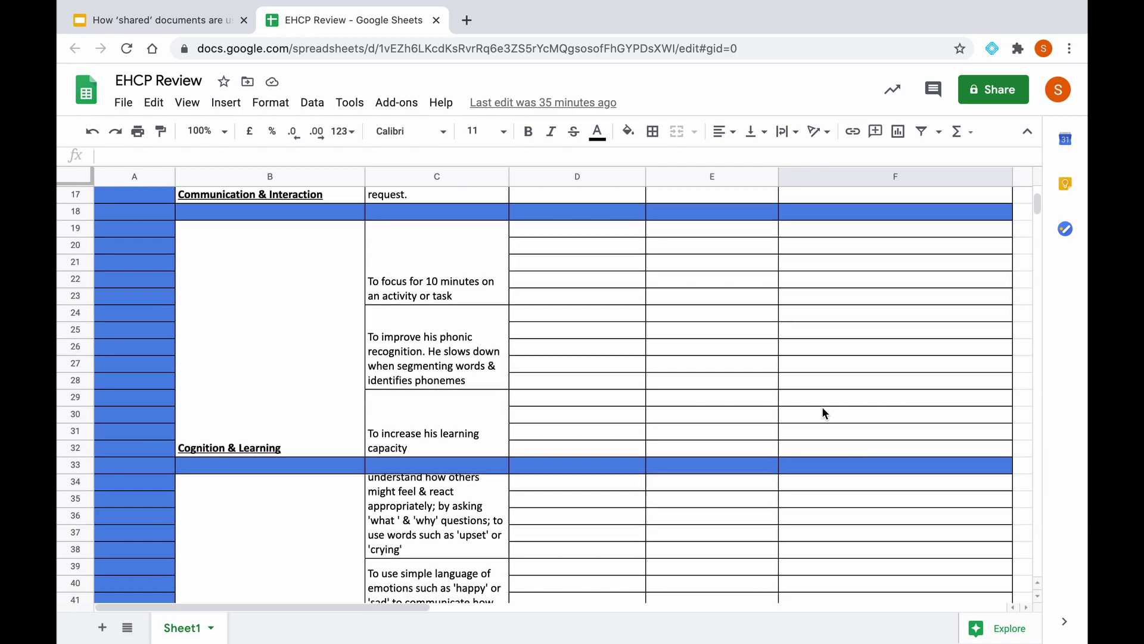
scroll(823, 412, "down", 5)
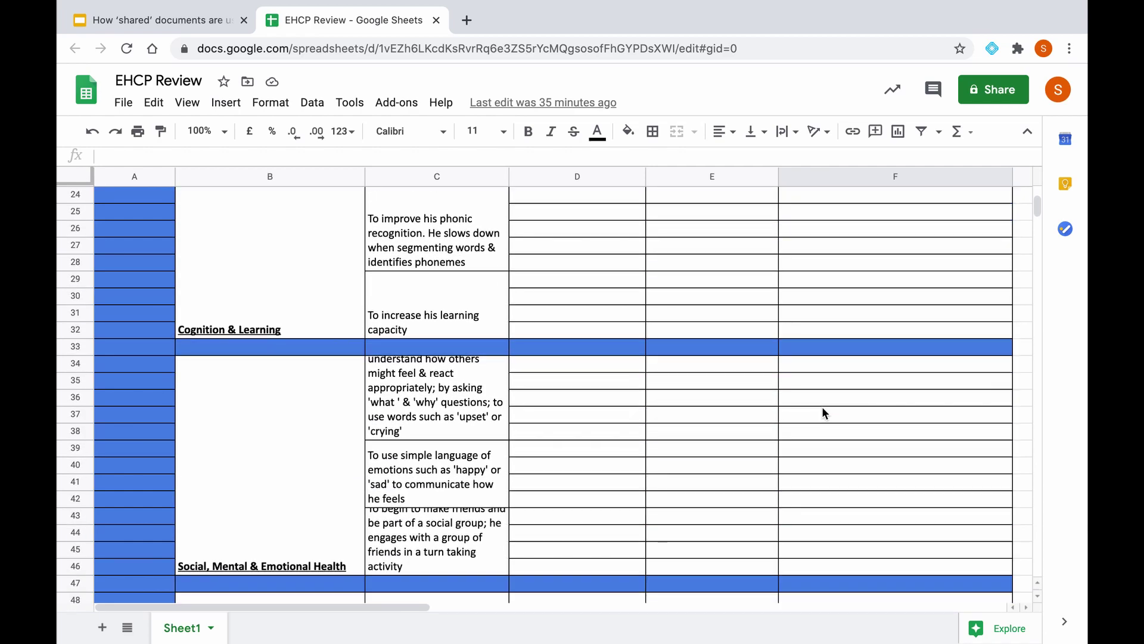
scroll(823, 411, "down", 10)
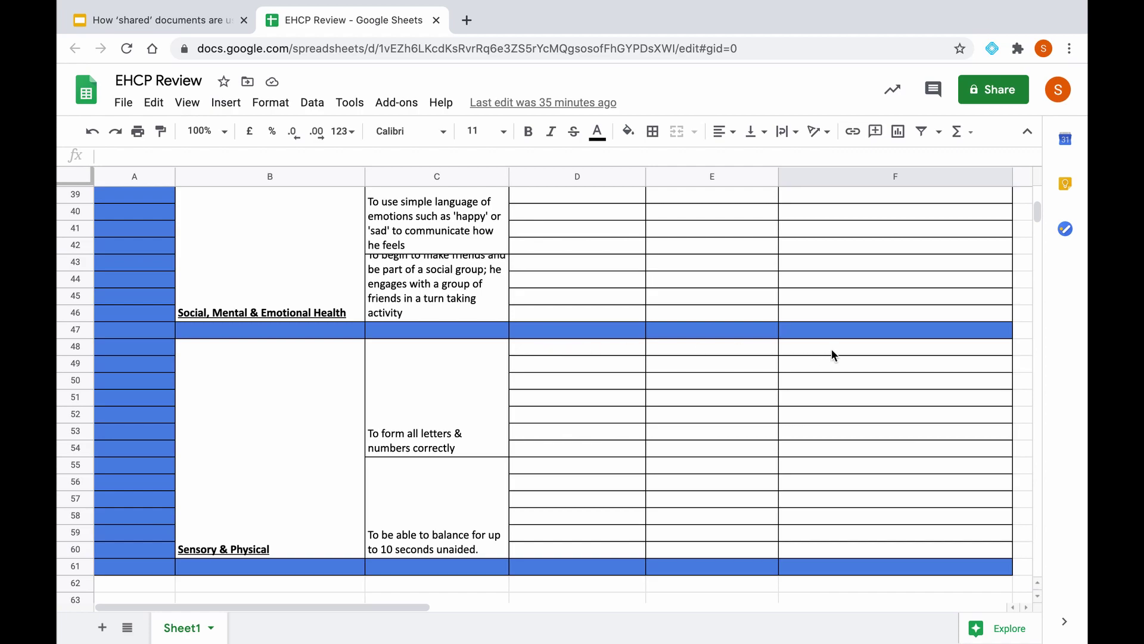
double_click(591, 348)
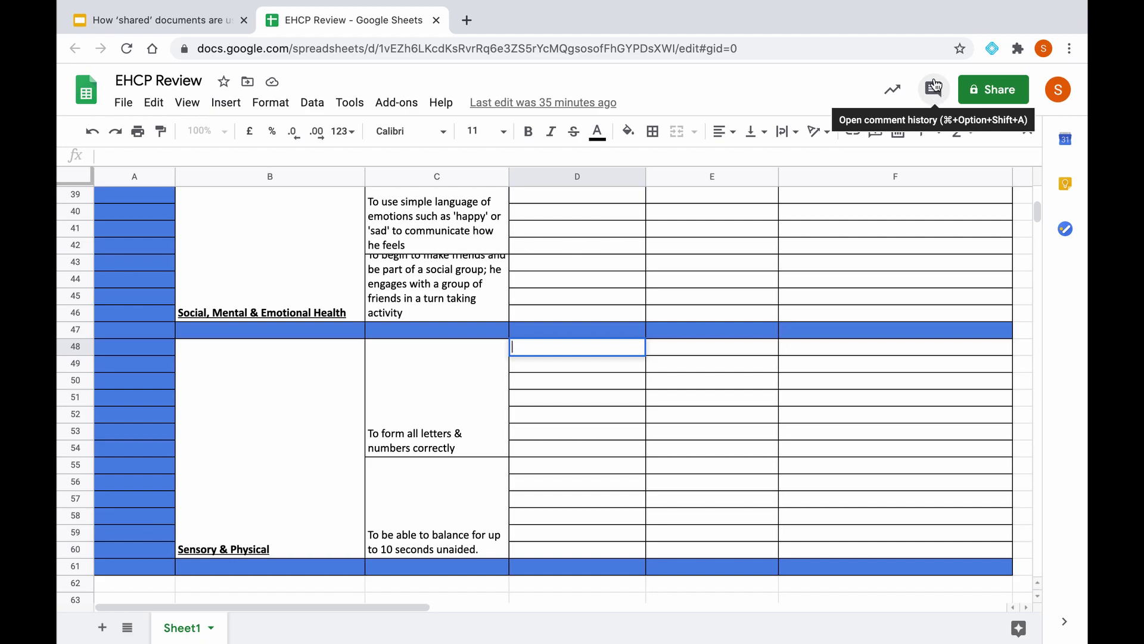
left_click(933, 89)
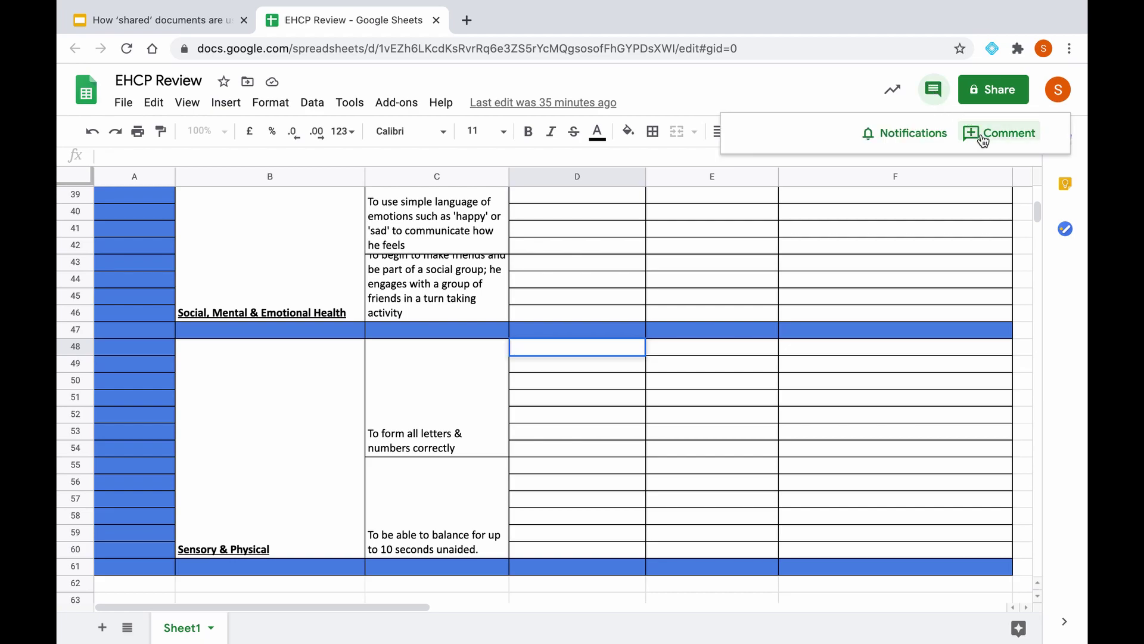
Start a new comment on D48 and paste in the colleague's name.
left_click(981, 133)
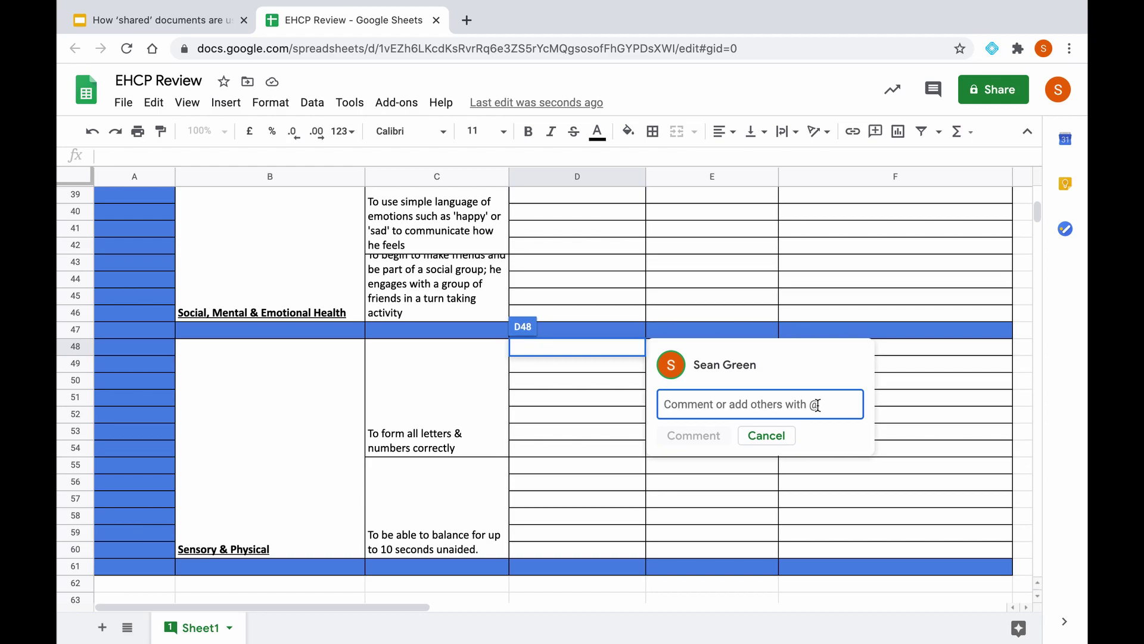
right_click(792, 405)
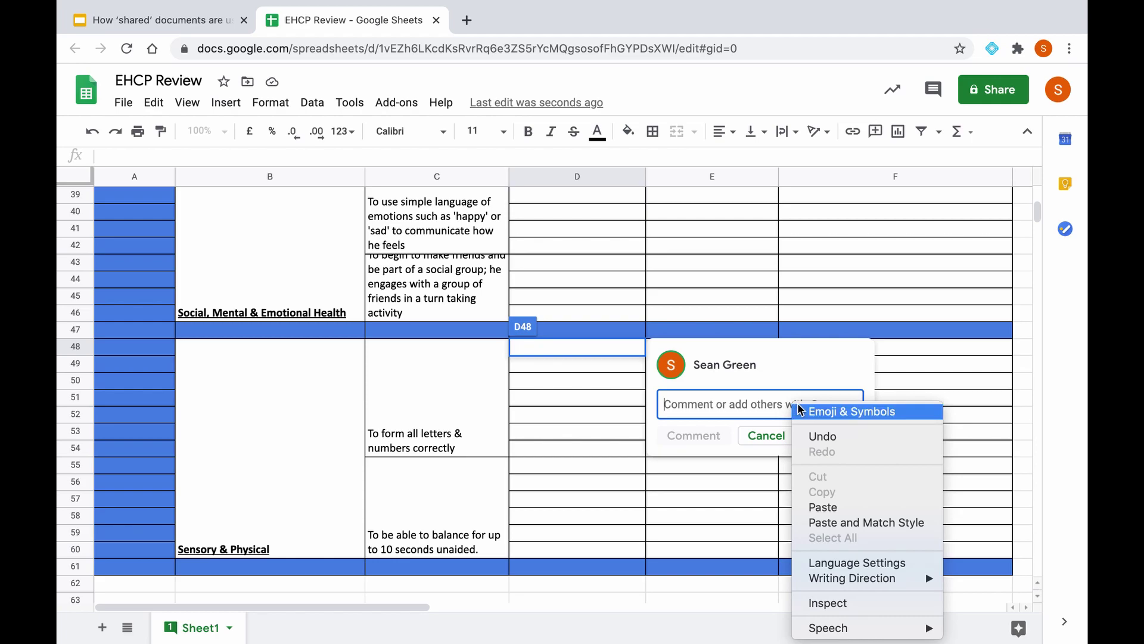
left_click(823, 507)
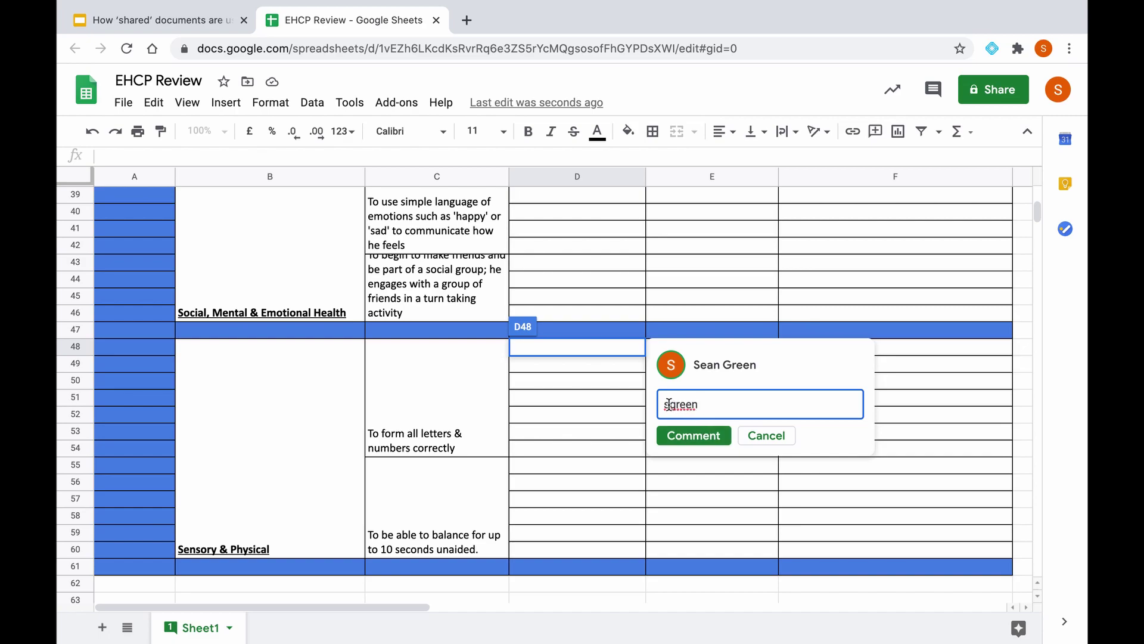
double_click(669, 405)
left_click(666, 406)
type("@")
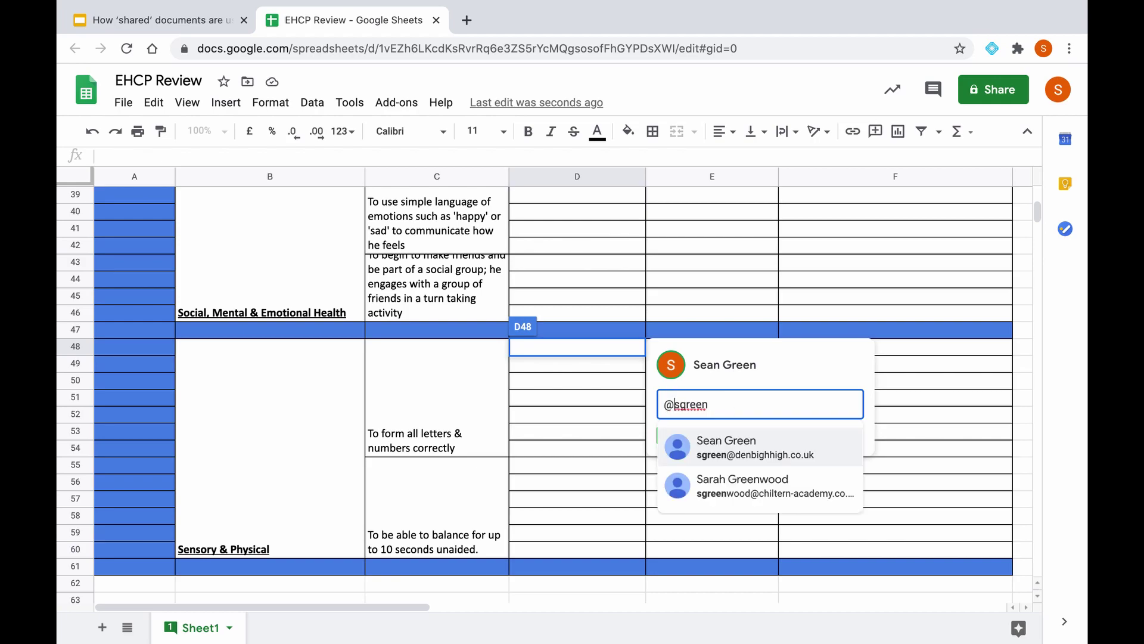
left_click(780, 440)
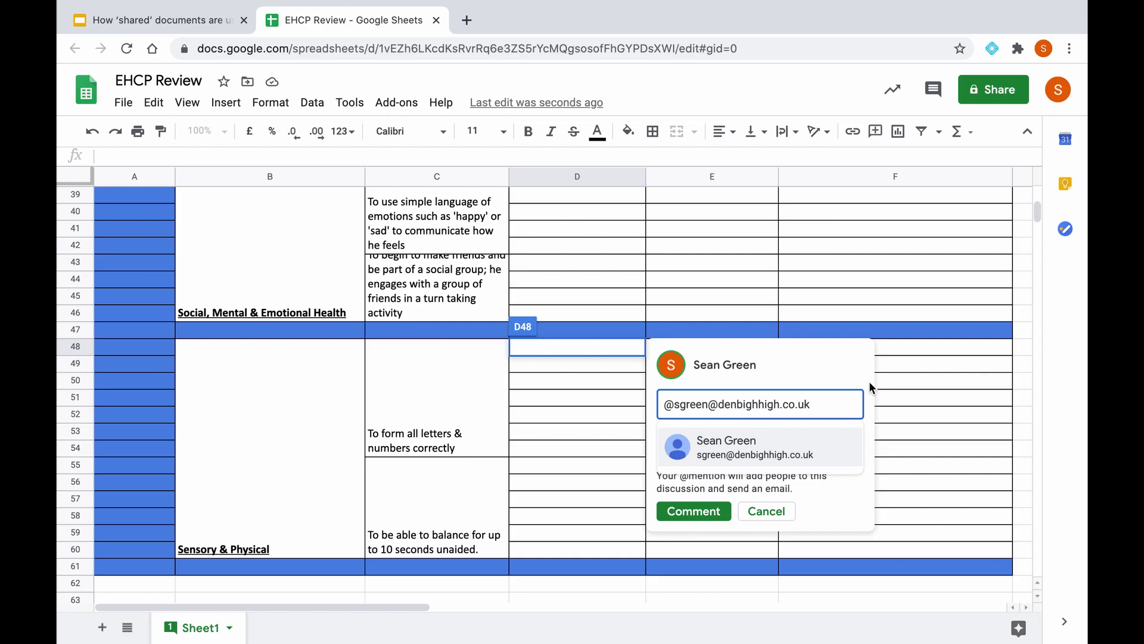
type("Please")
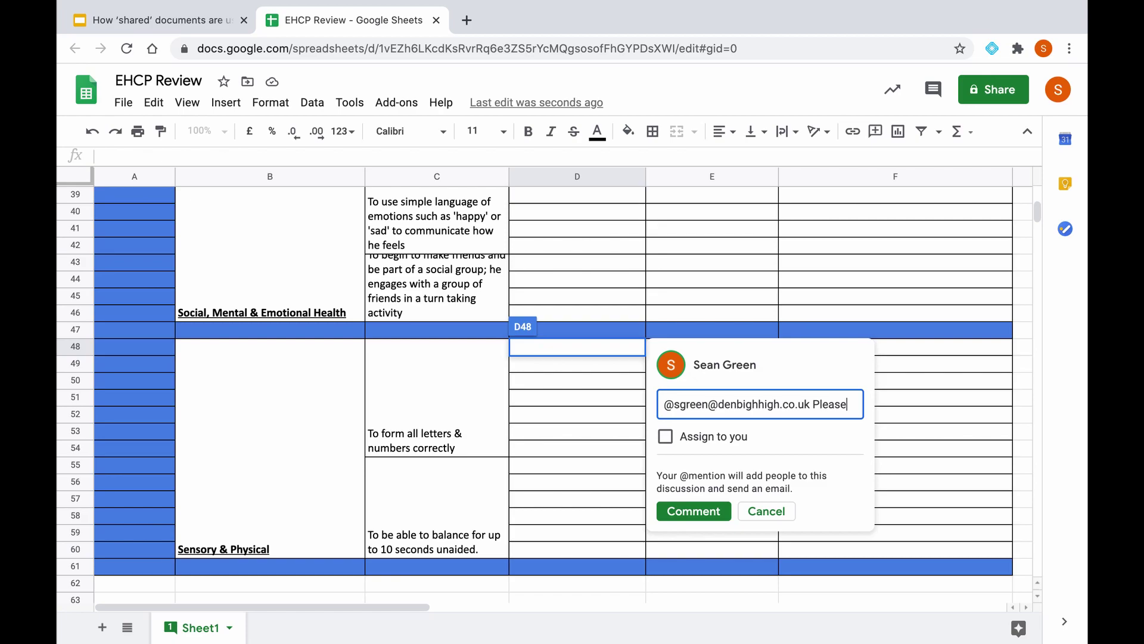
type(" fill")
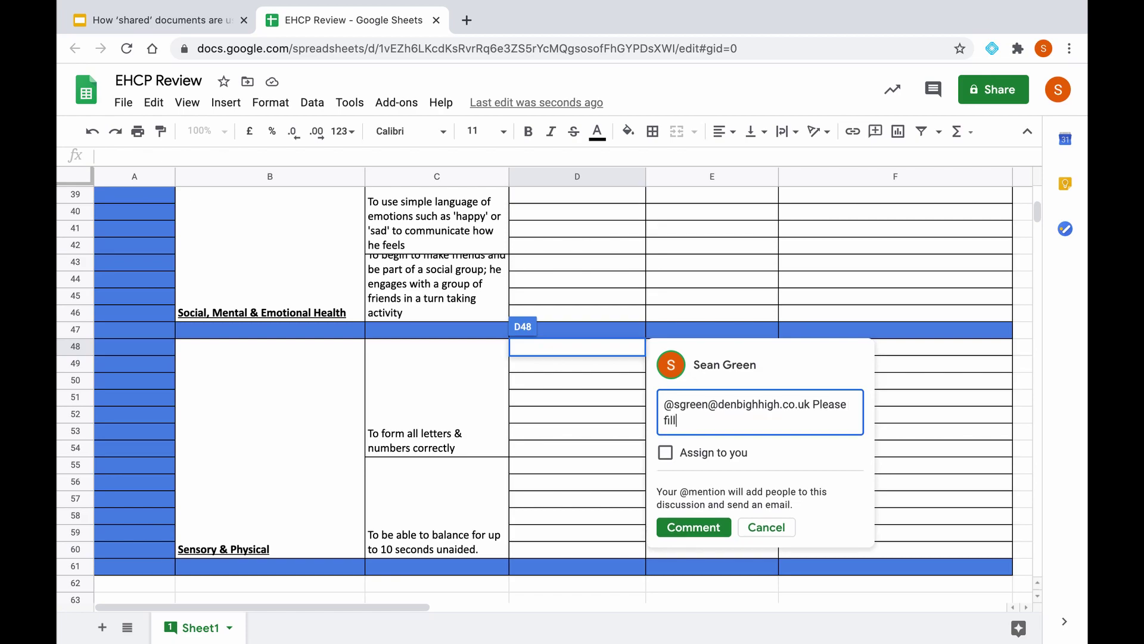
type(" in the following section")
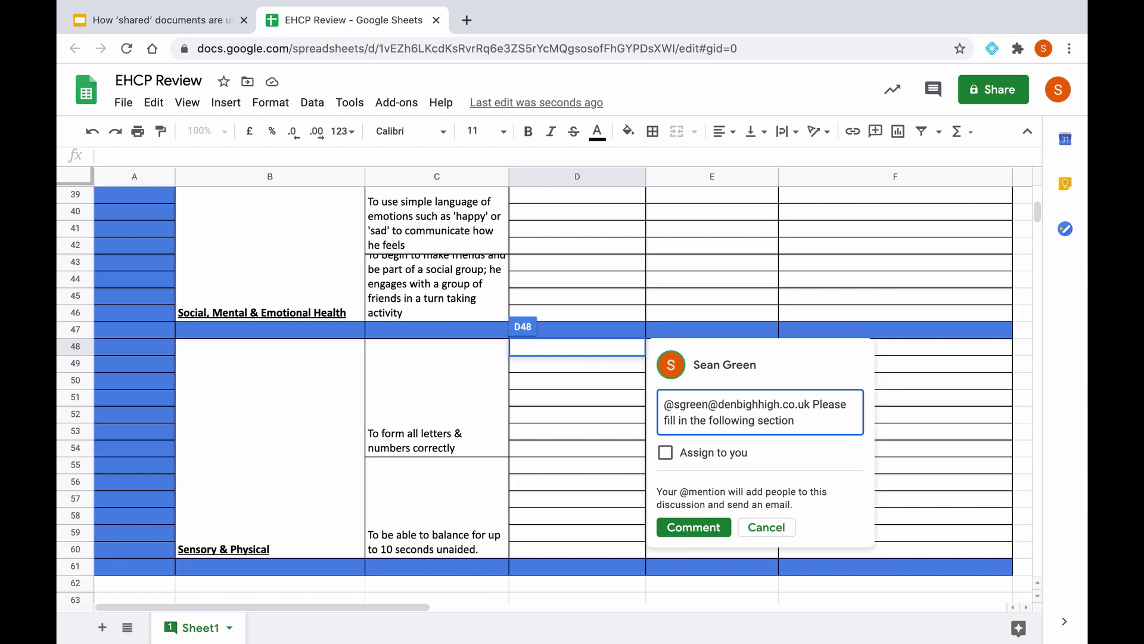
type(" and provide a det")
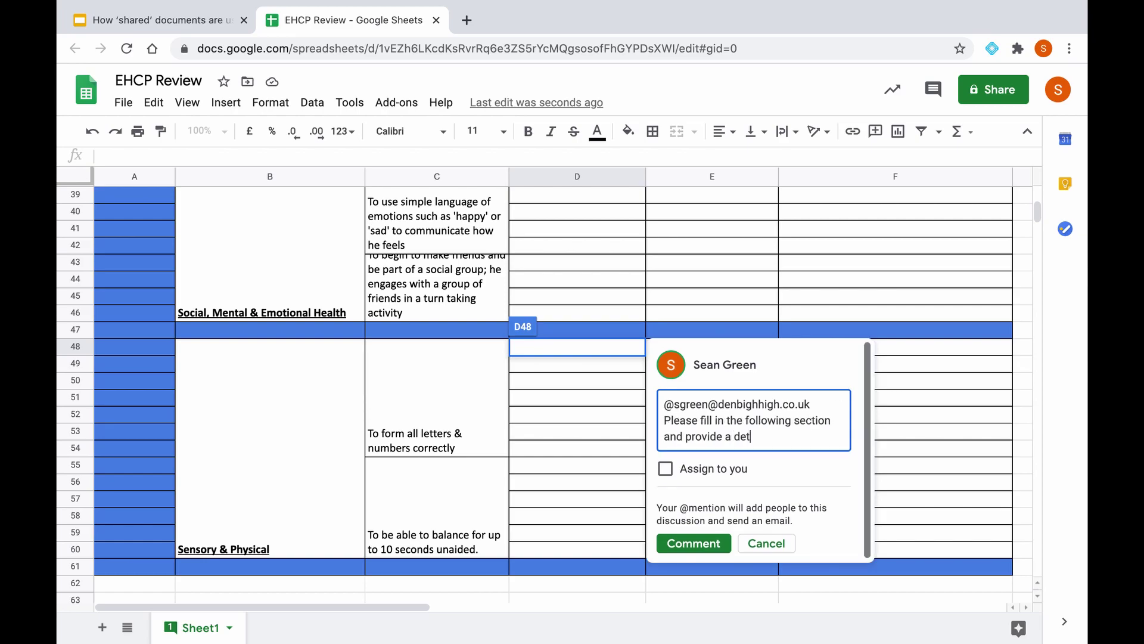
type("ailed account of the stu")
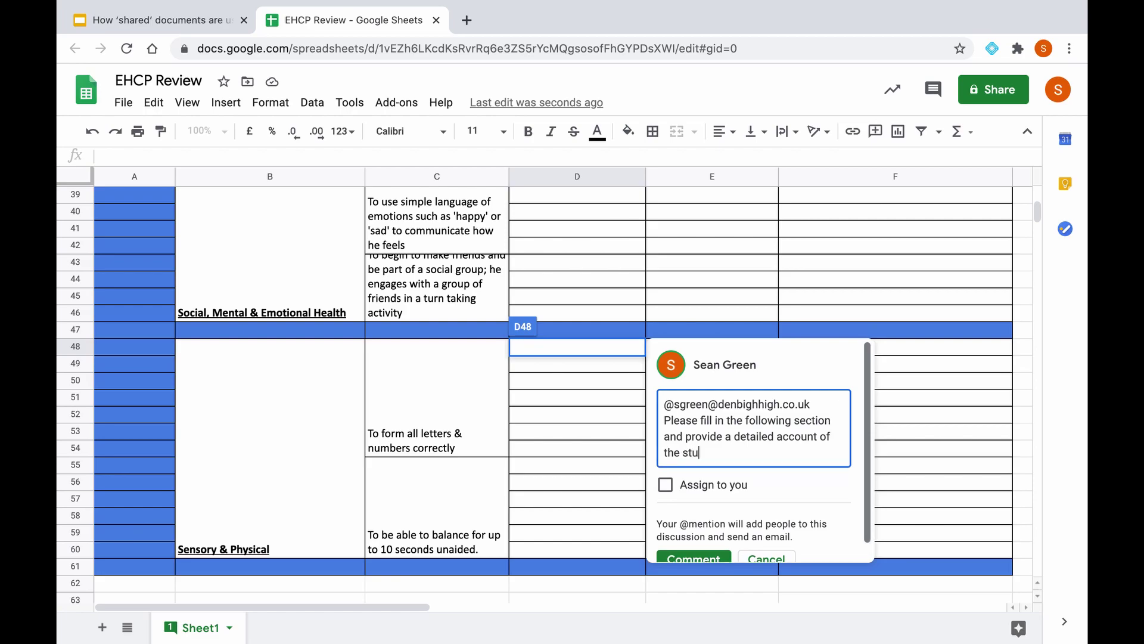
type("dents progress.")
left_click(682, 492)
Tick the assign option and post the D48 comment as a task for the mentioned colleague.
left_click(682, 492)
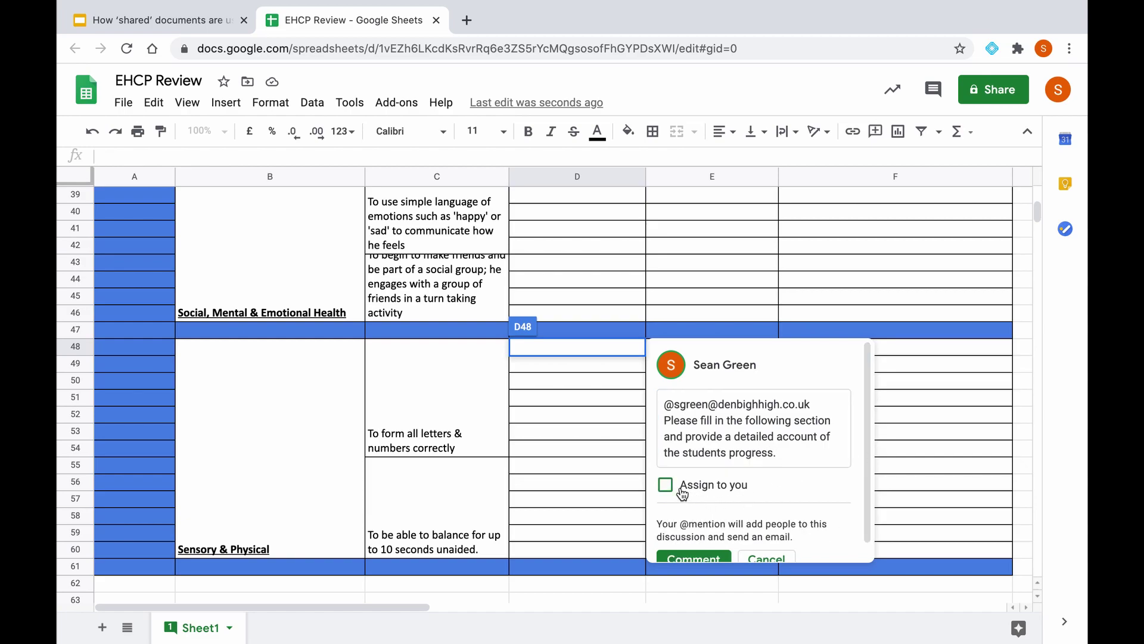
left_click(682, 493)
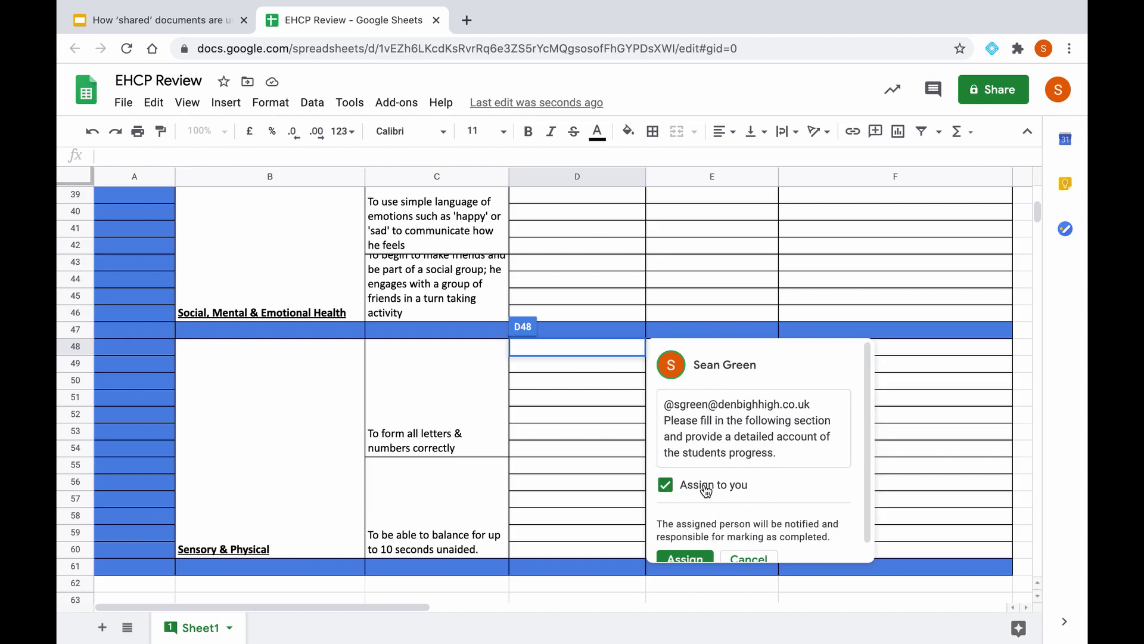
scroll(682, 492, "down", 1)
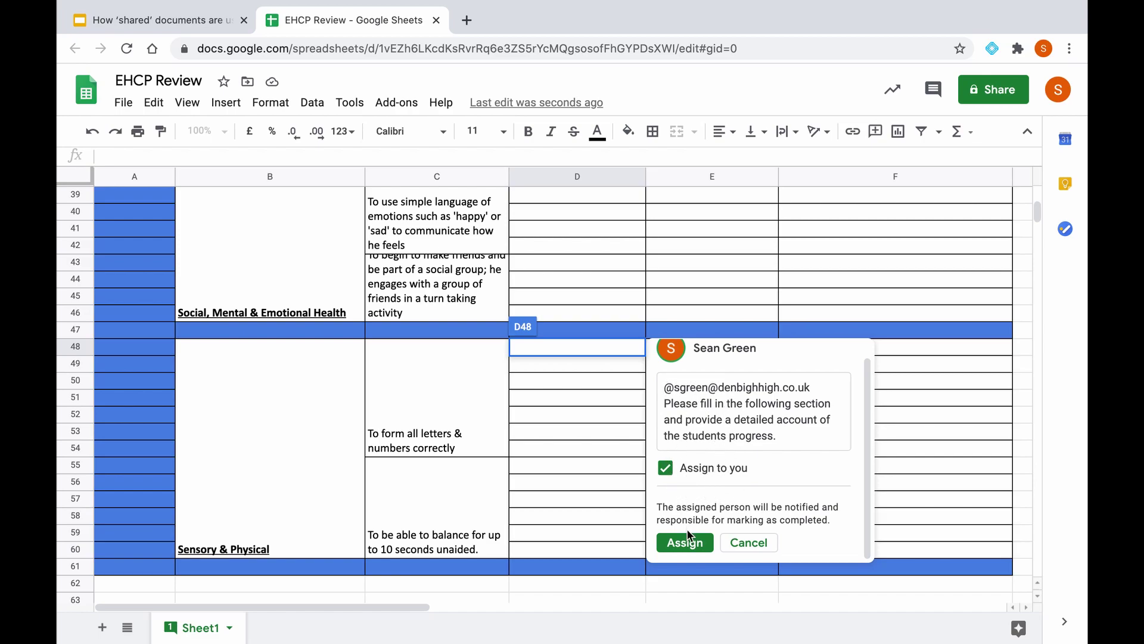
left_click(685, 544)
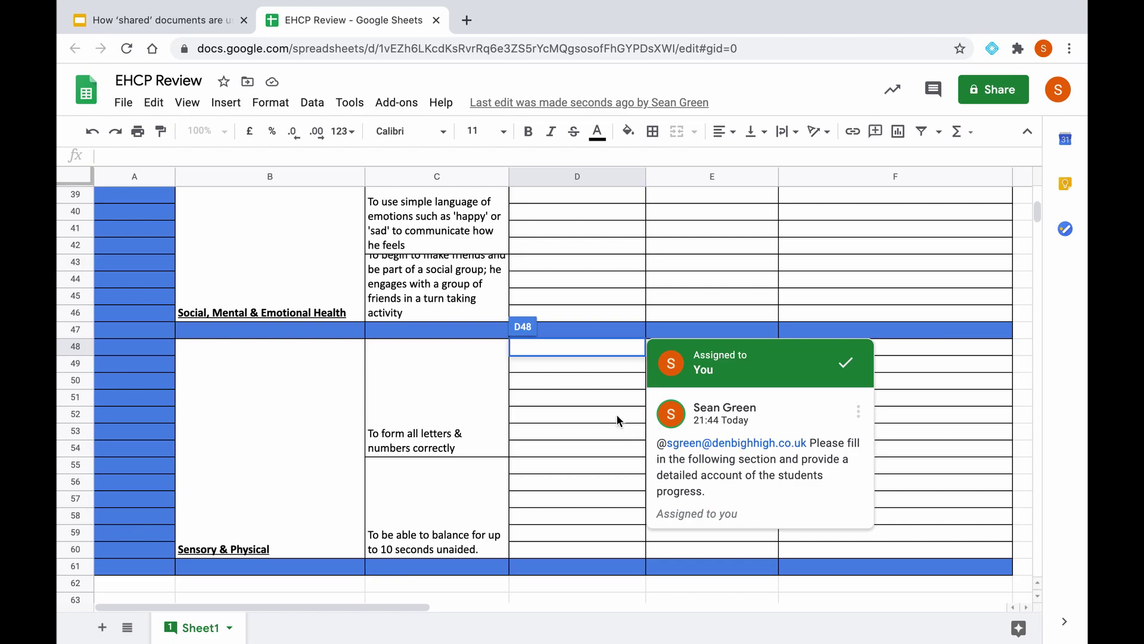
Undo the accidental fill removal on D47 and reselect cell D48.
left_click(596, 402)
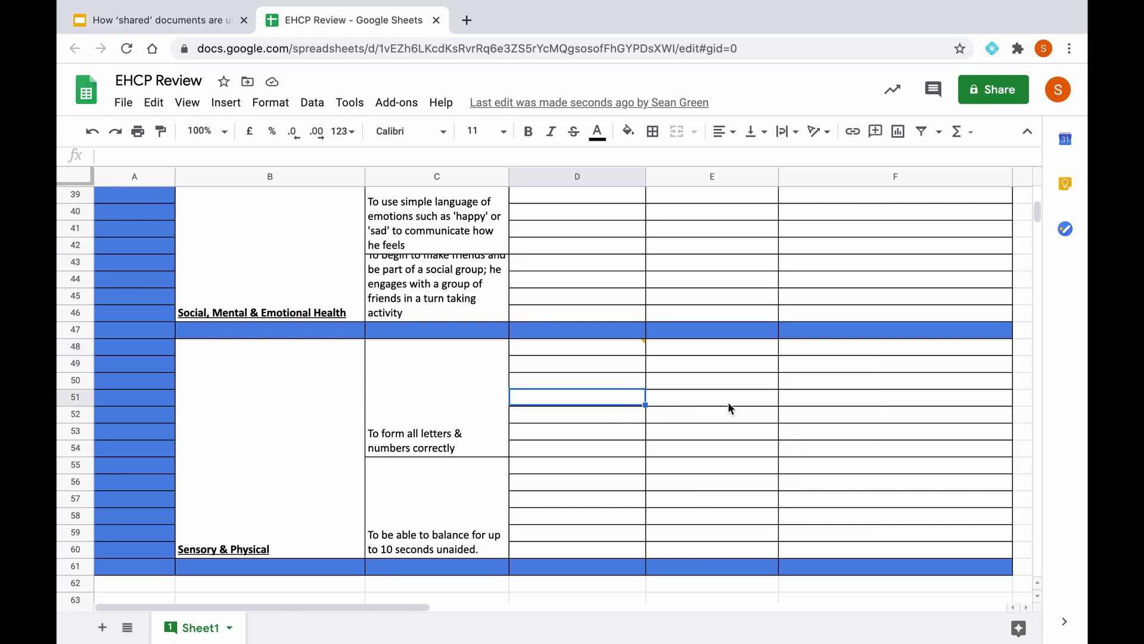
mouse_move(645, 341)
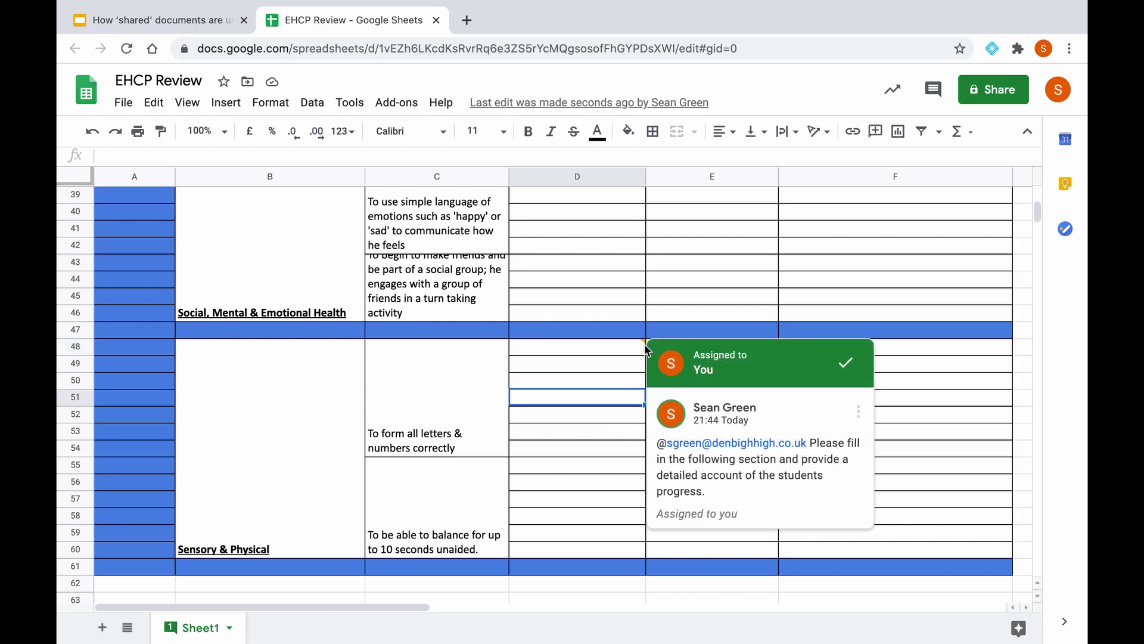
left_click(644, 344)
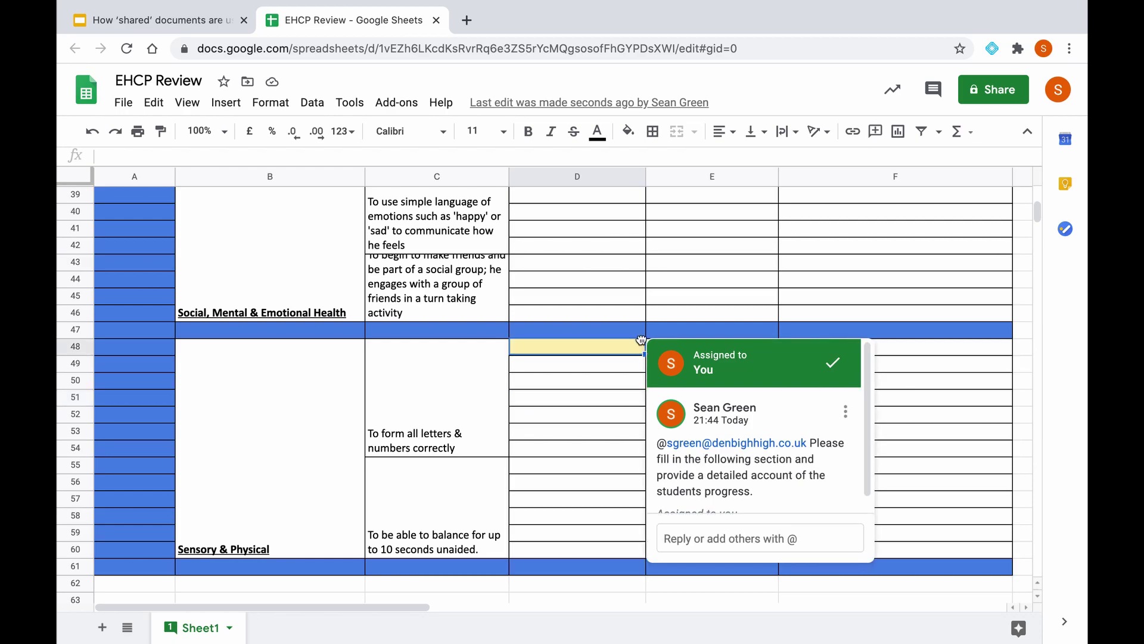
key("ctrl+z")
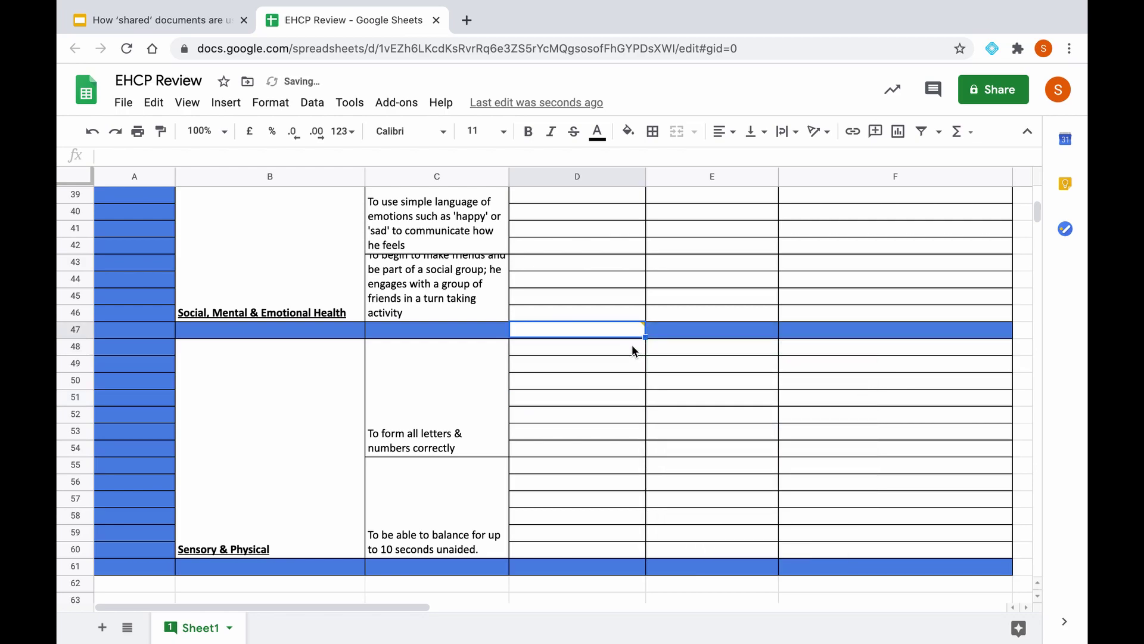
left_click_drag(628, 334, 627, 351)
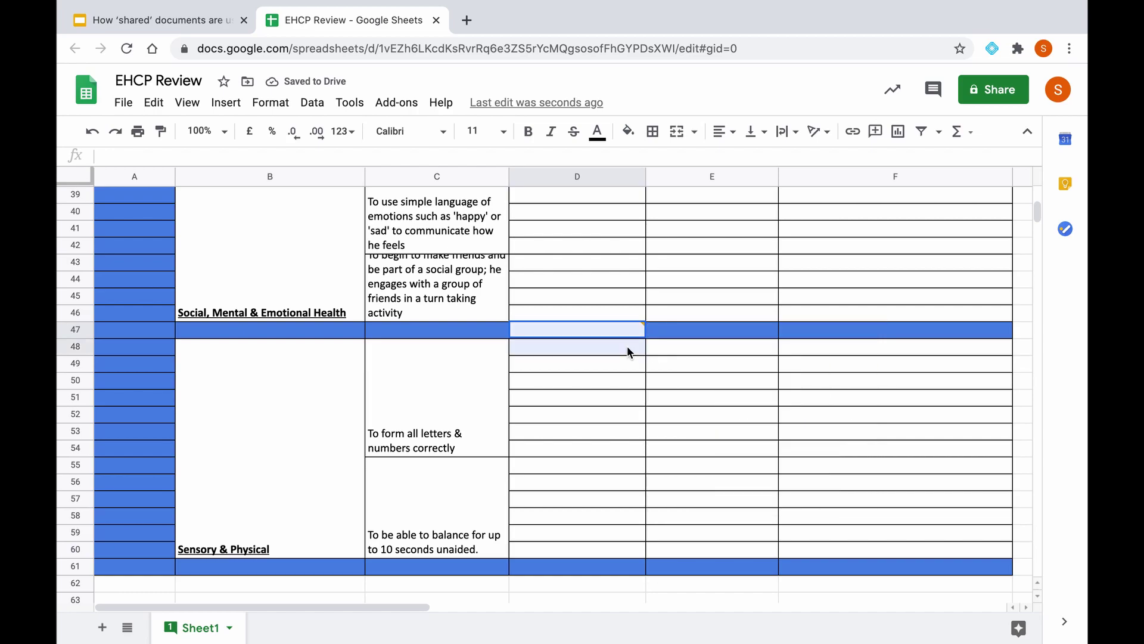
left_click(92, 132)
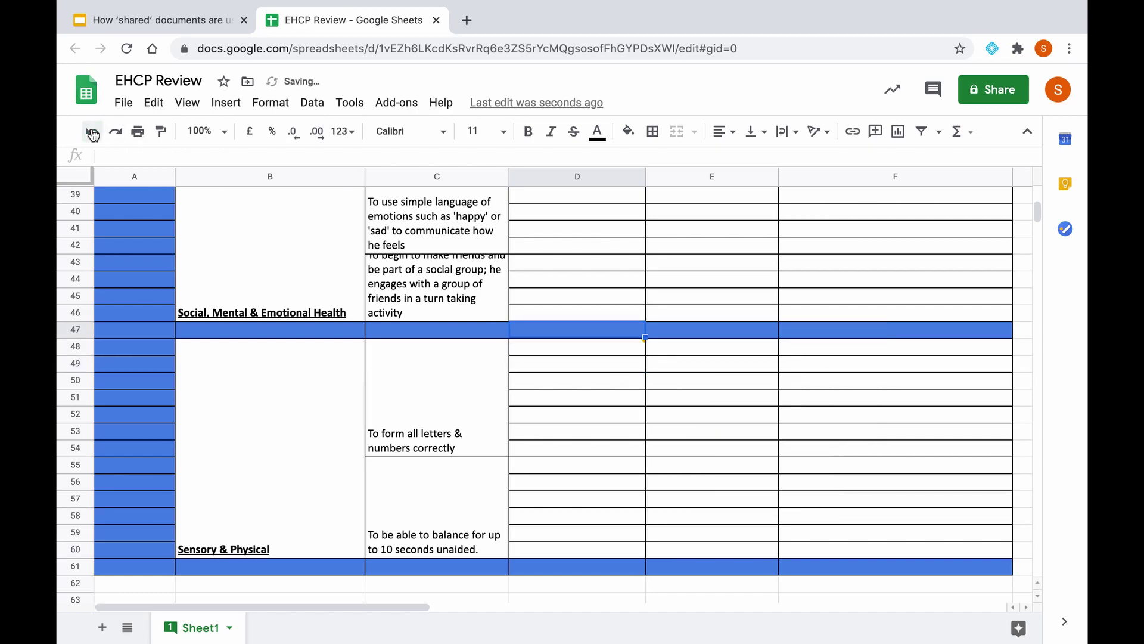
left_click(92, 132)
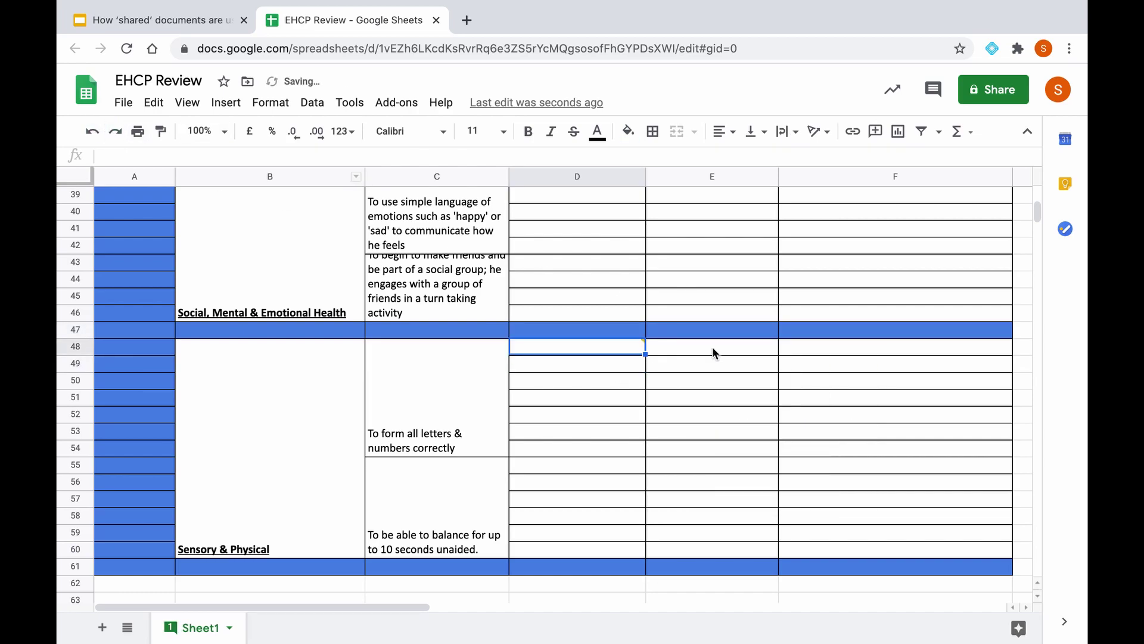
Mark the D48 task comment as done so its discussion is resolved and hidden.
mouse_move(644, 344)
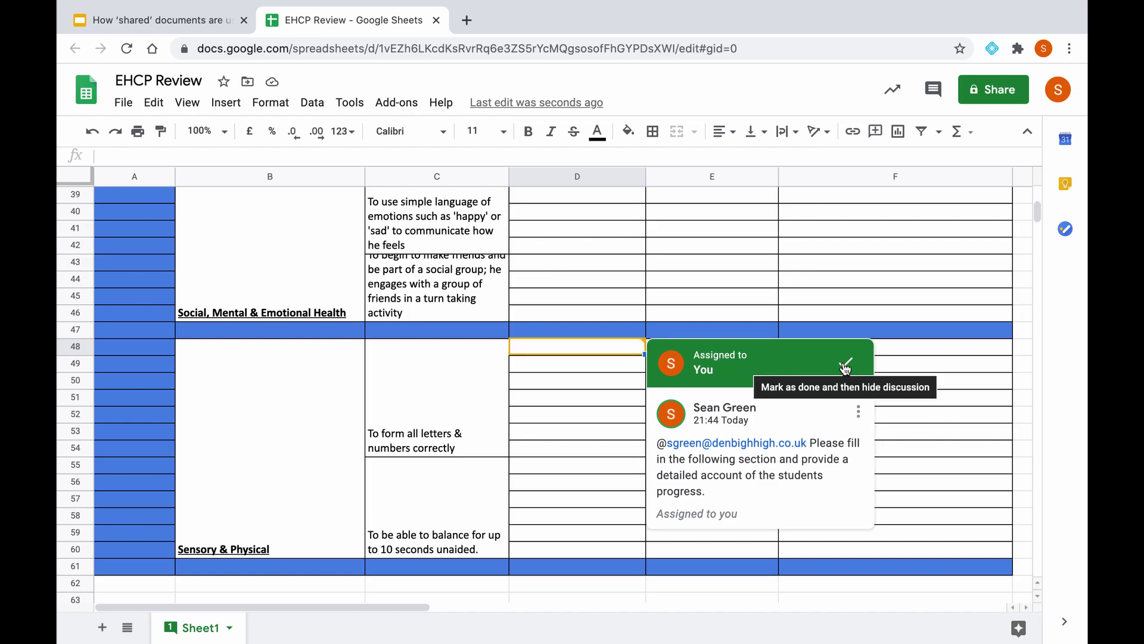
left_click(846, 364)
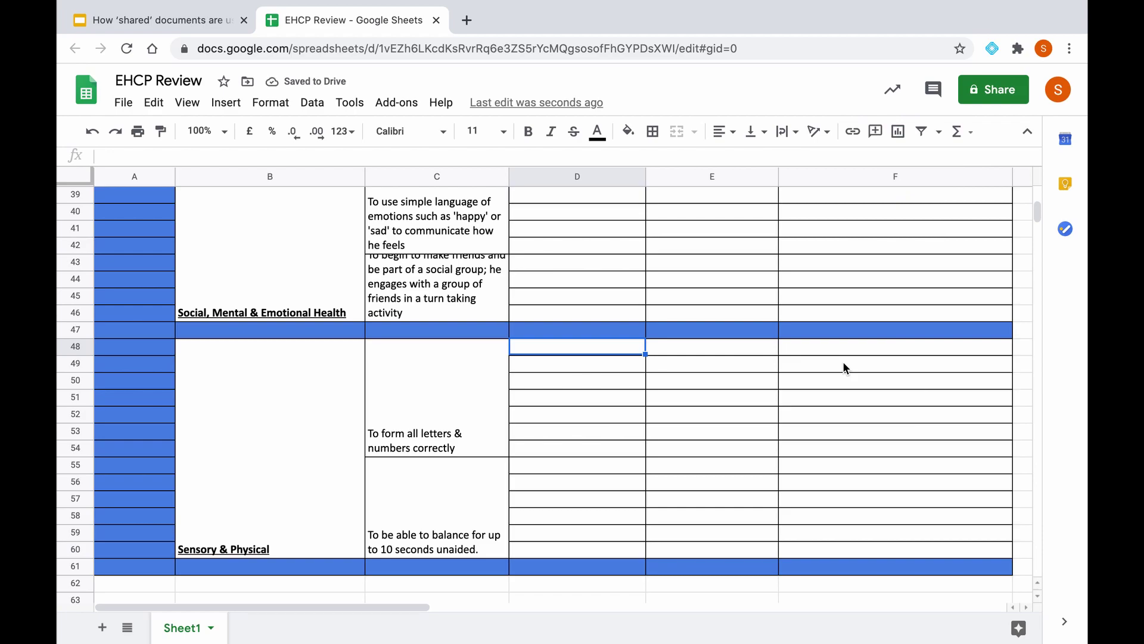
scroll(843, 362, "down", 2)
scroll(843, 361, "up", 3)
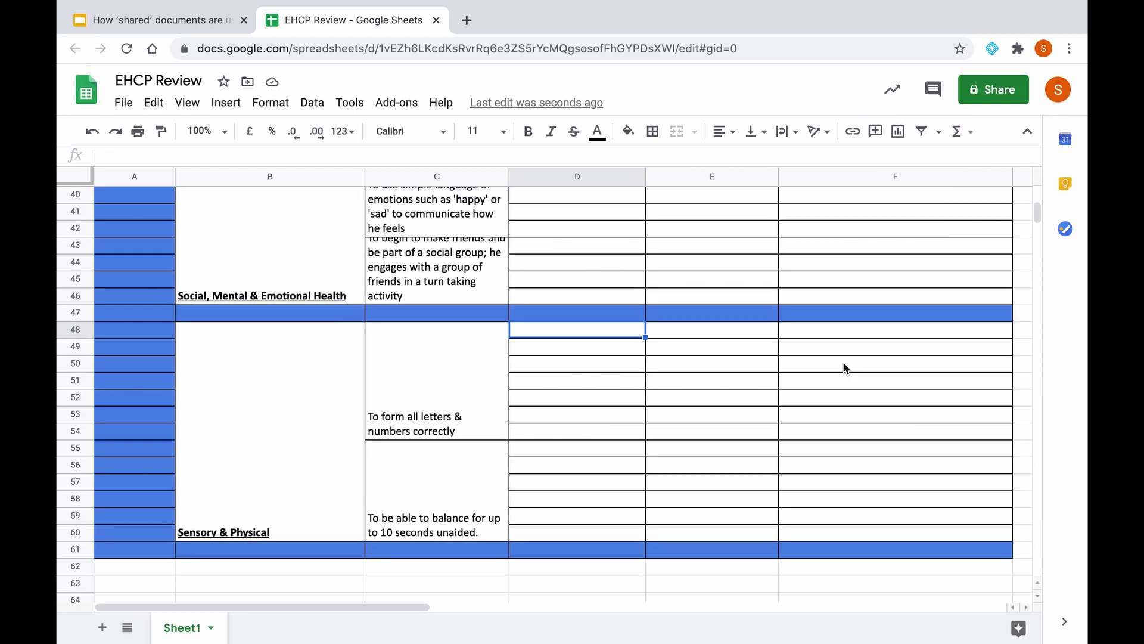
scroll(843, 361, "up", 2)
scroll(842, 361, "up", 3)
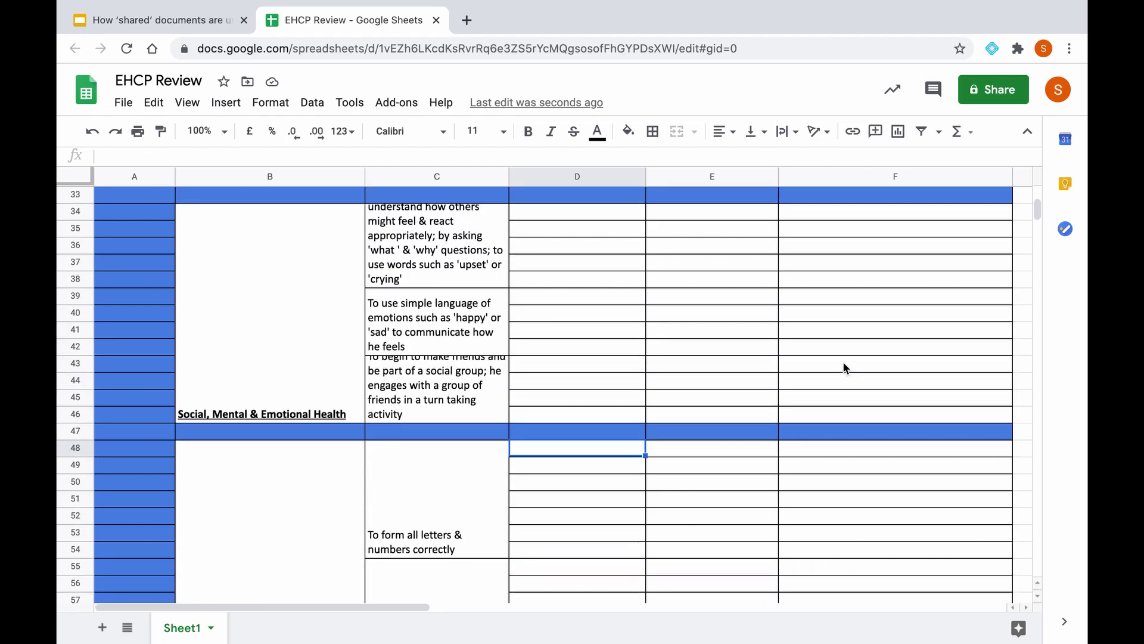
scroll(843, 362, "up", 5)
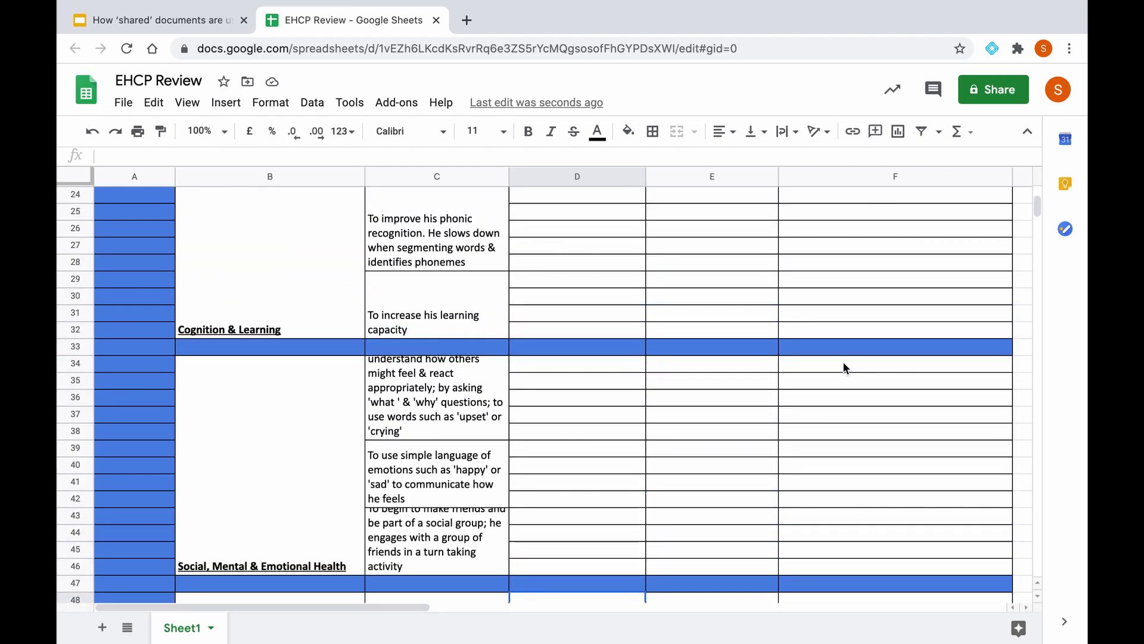